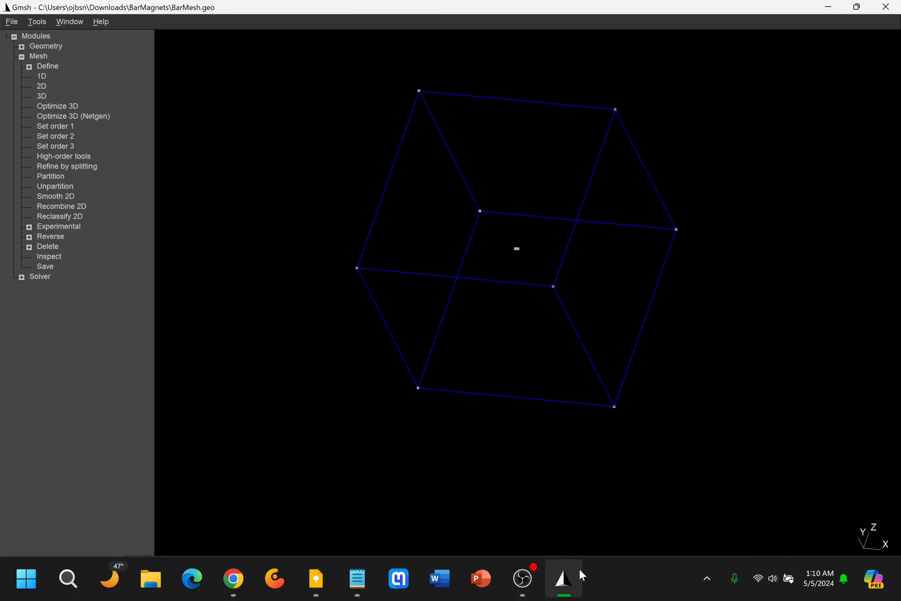
Export the generated 3D mesh as BarMesh.msh in the BarMagnets folder, replacing the existing file.
click(613, 577)
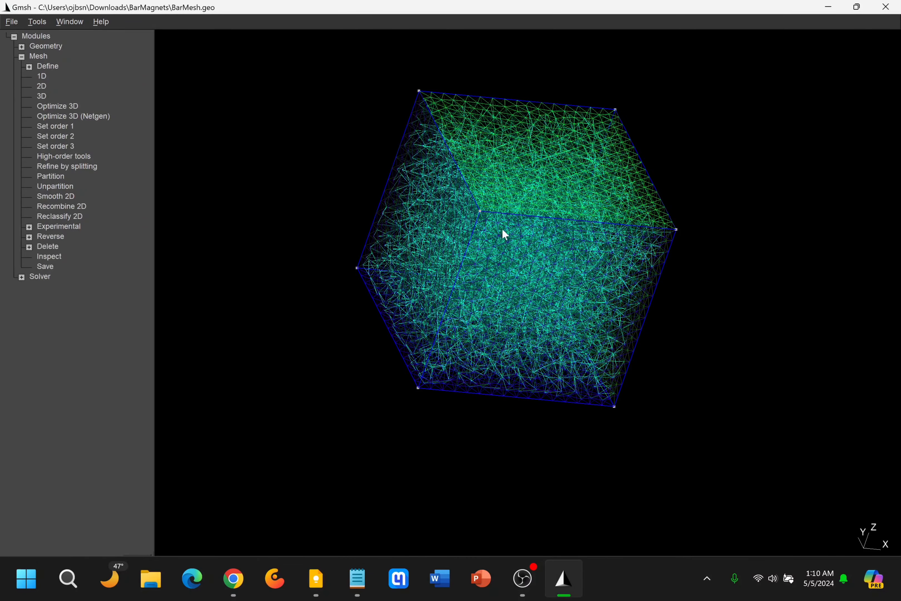
scroll(505, 235, up, 5)
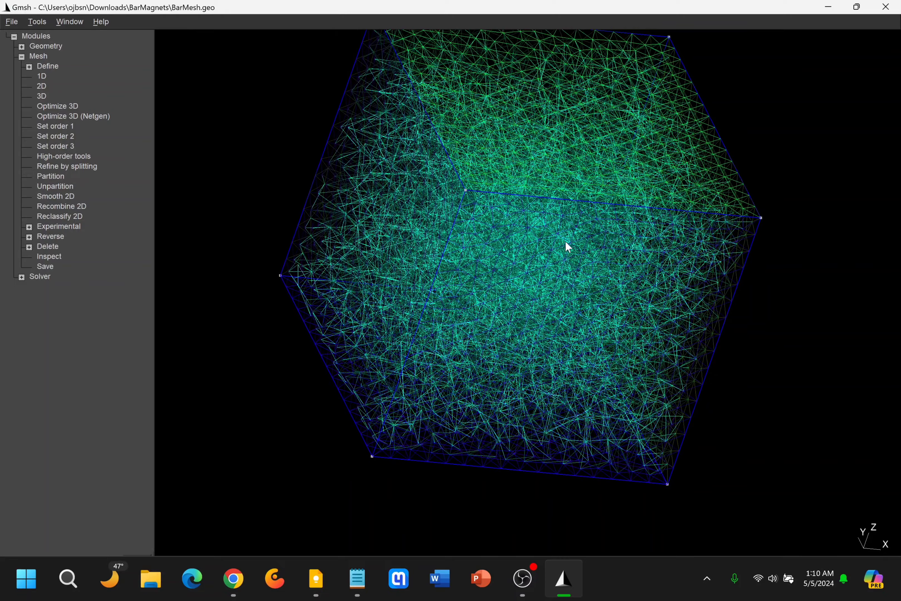
drag(568, 247, 402, 367)
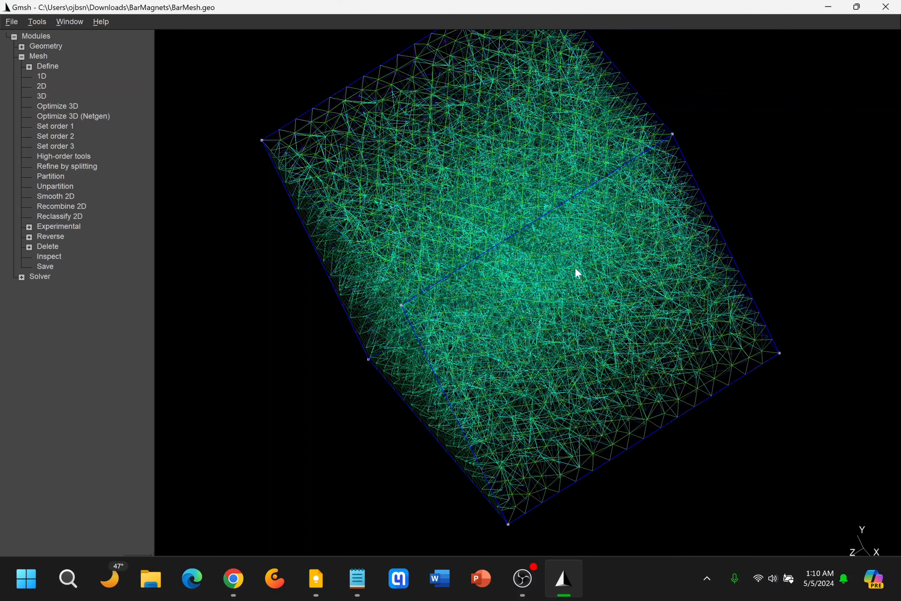
drag(378, 290, 394, 274)
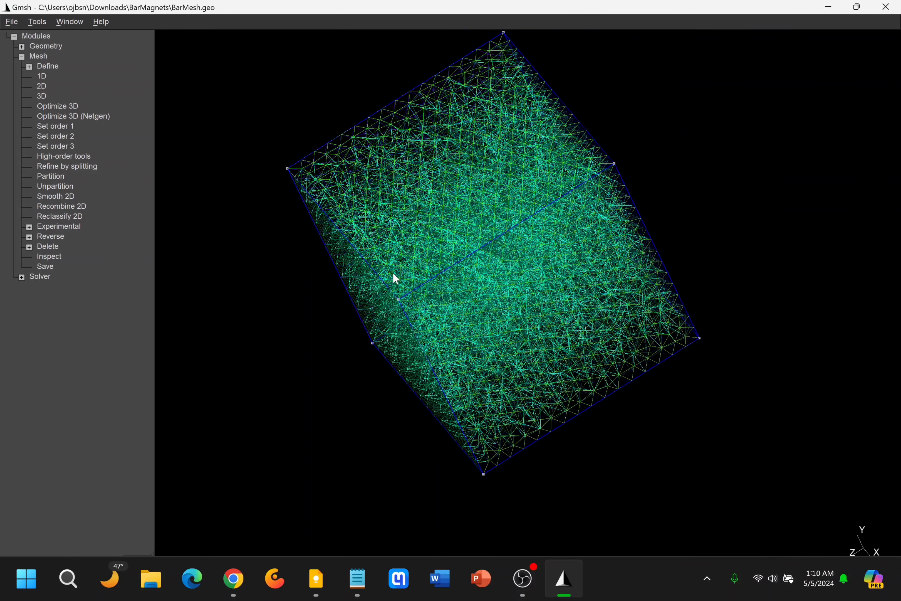
click(12, 22)
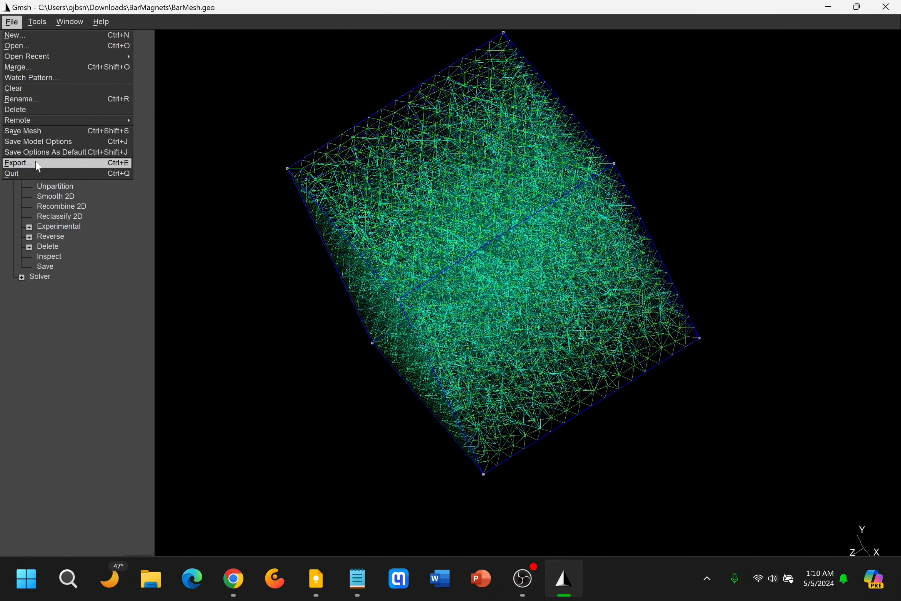
click(23, 163)
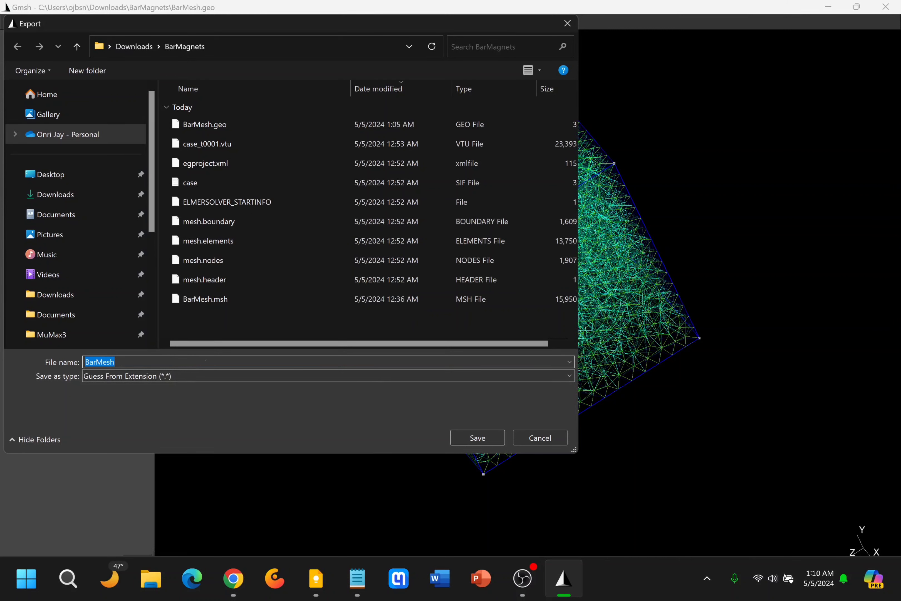
click(115, 362)
text(.msh)
key(shift+Left)
key(shift+Left)
key(shift+Left)
click(469, 439)
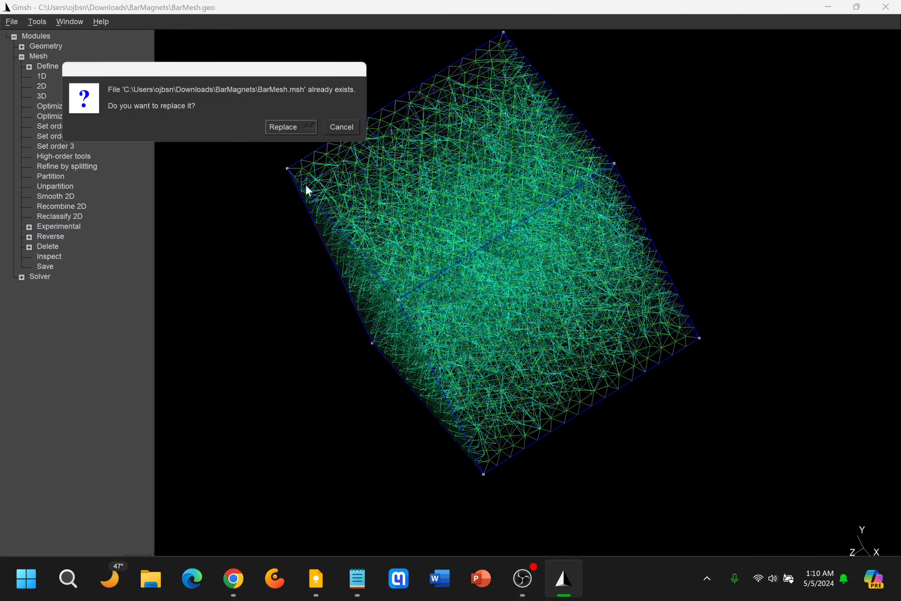
click(294, 127)
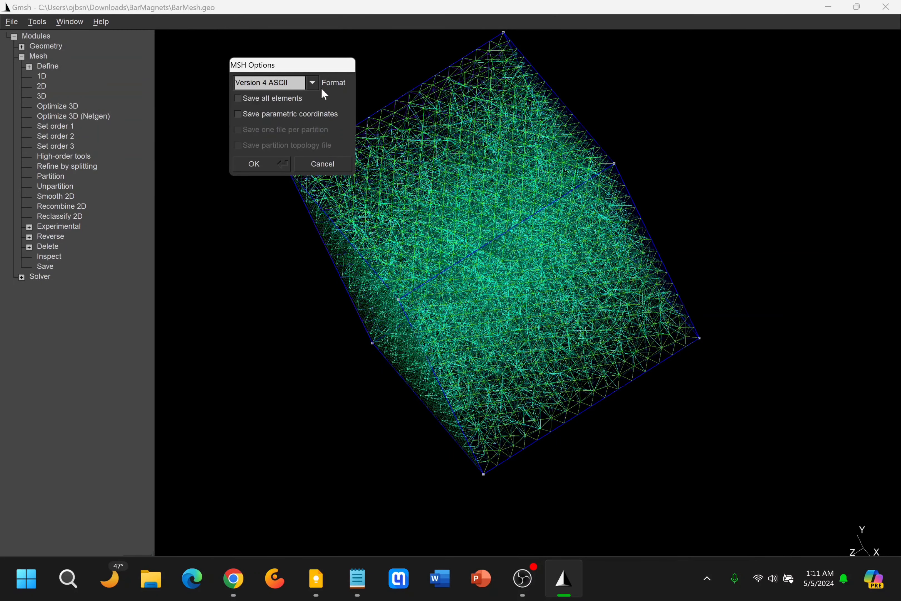
Complete the mesh export with the Version 4 ASCII format.
click(312, 85)
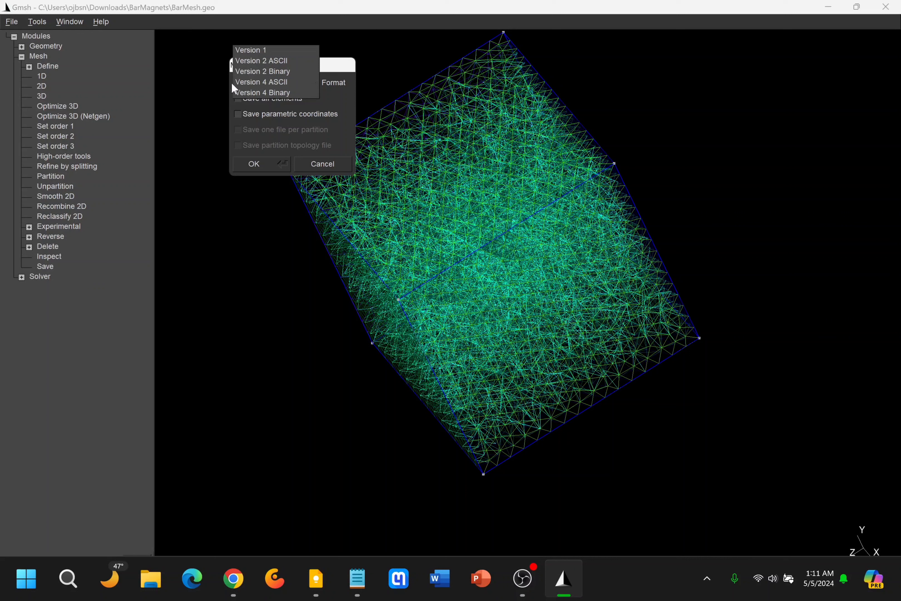
click(342, 90)
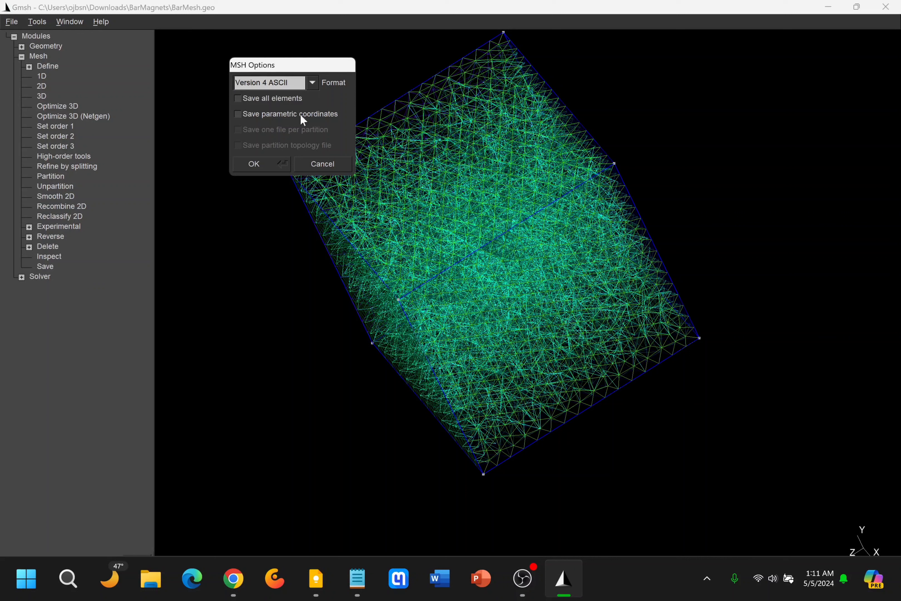
click(271, 163)
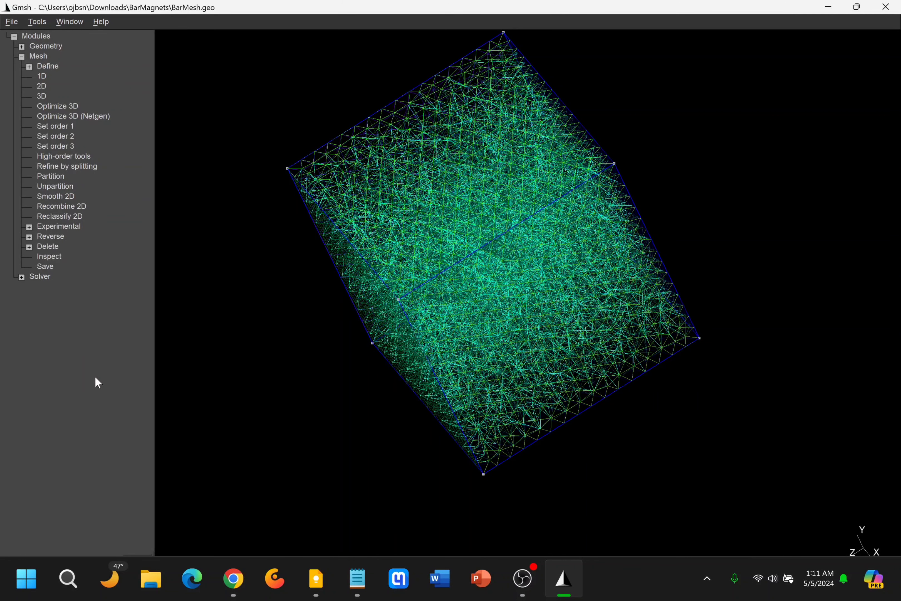
Close Gmsh and launch ElmerGUI.
drag(602, 10, 698, 4)
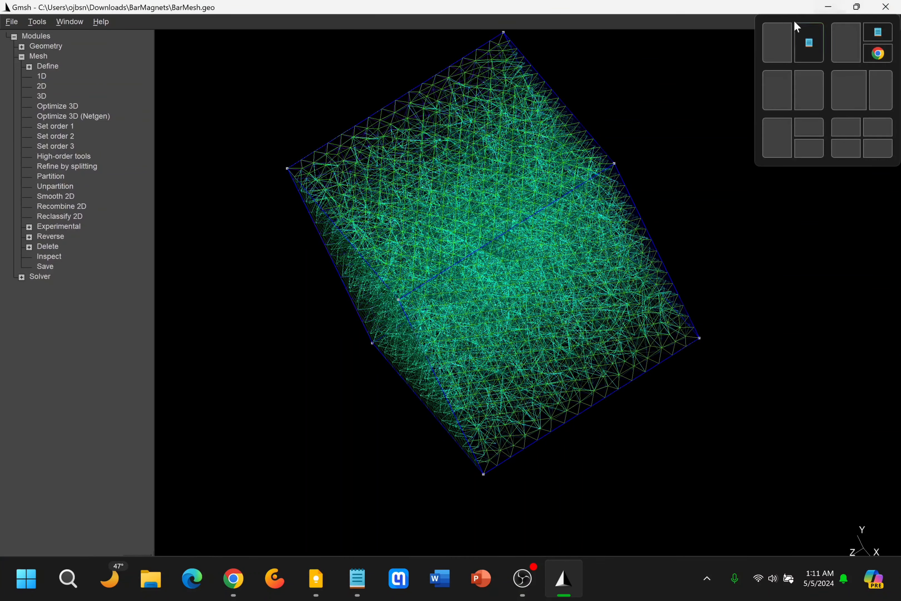
click(888, 7)
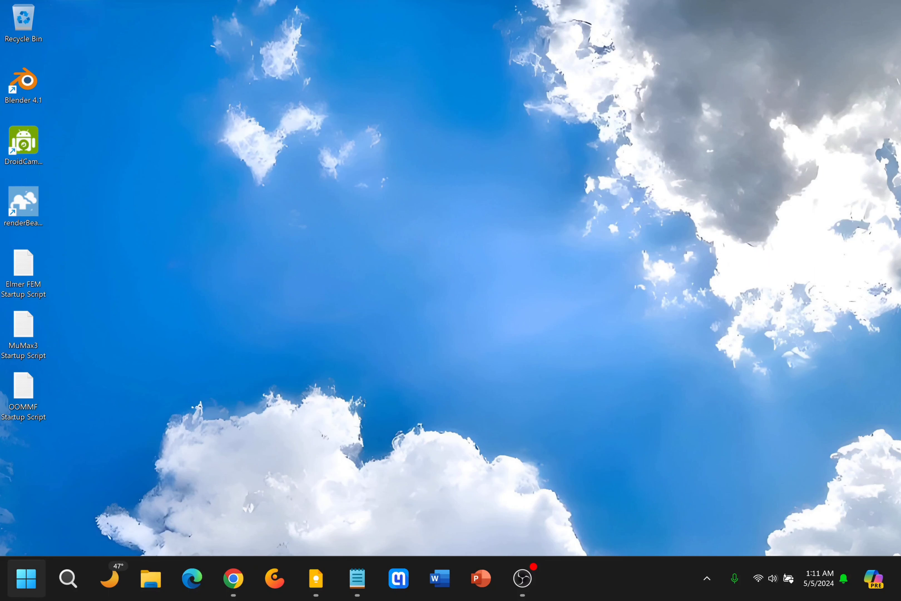
click(26, 578)
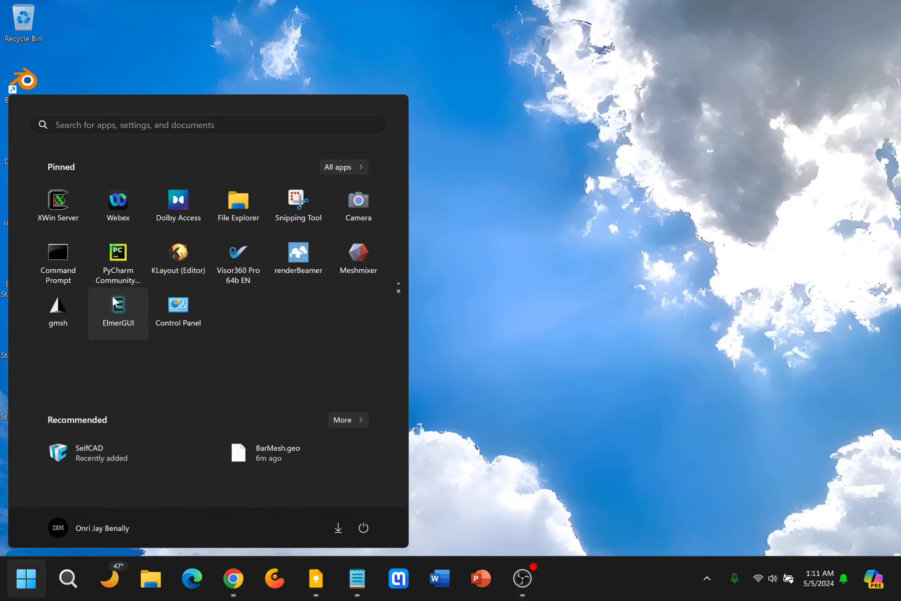
click(112, 295)
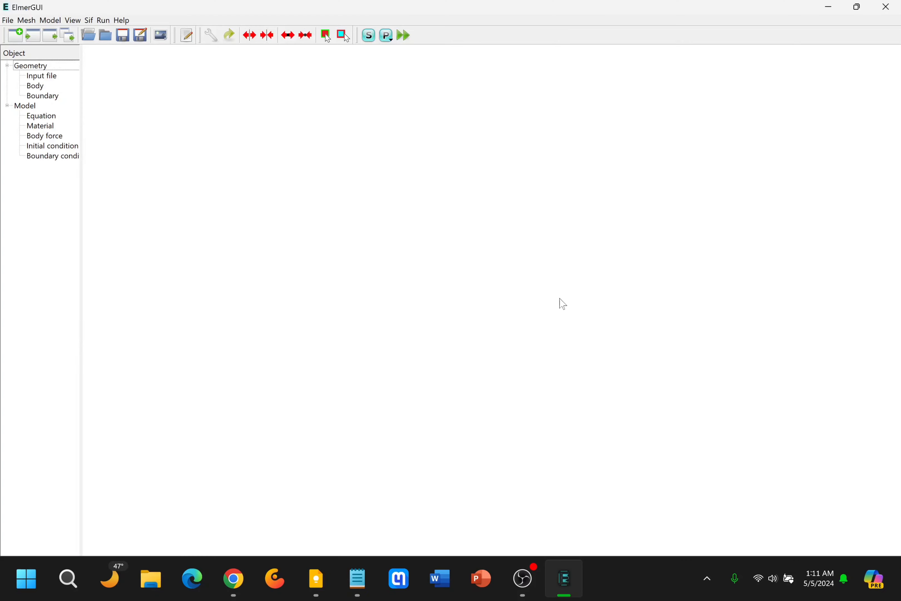
Open BarMesh.msh from the BarMagnets folder as the geometry input file and view the two bars inside the outer box.
click(10, 21)
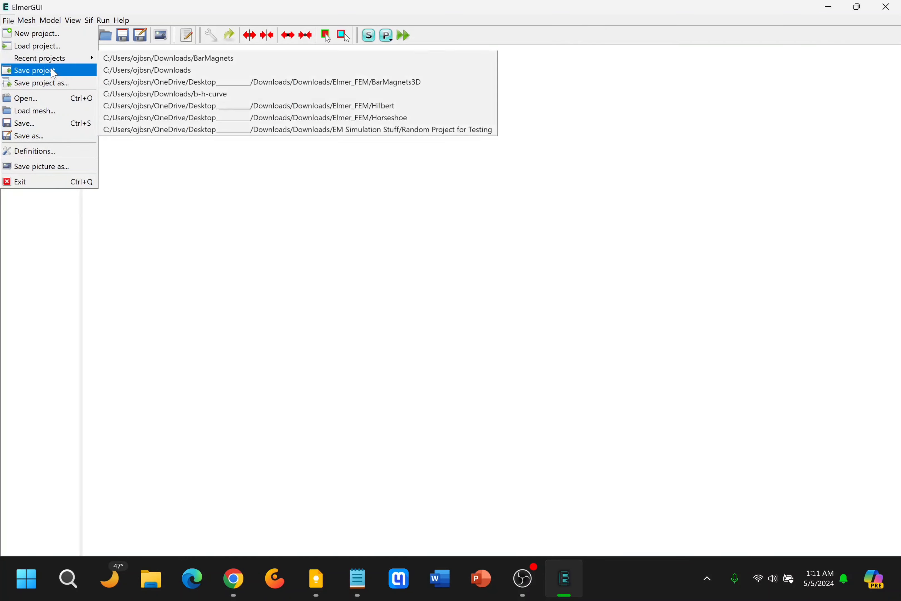
click(50, 102)
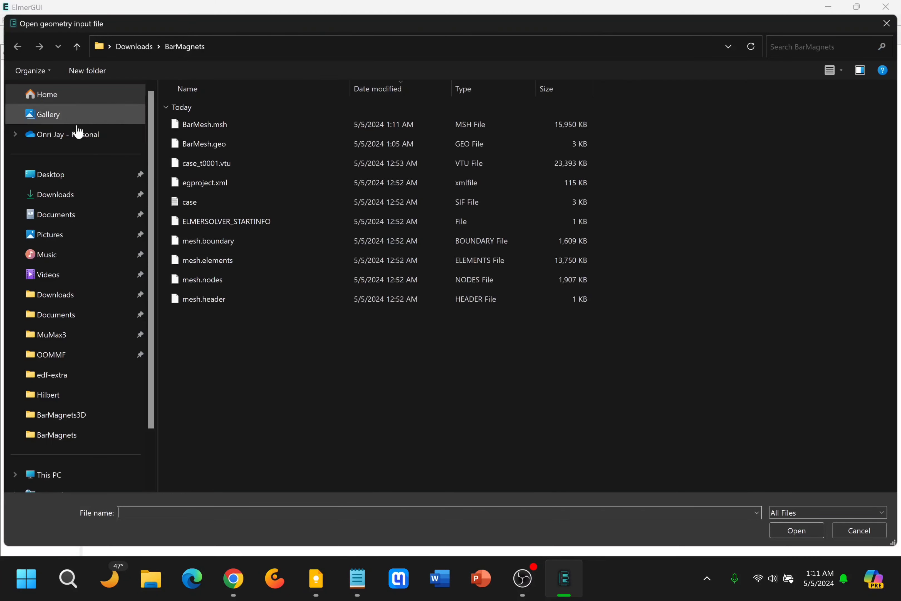
click(259, 126)
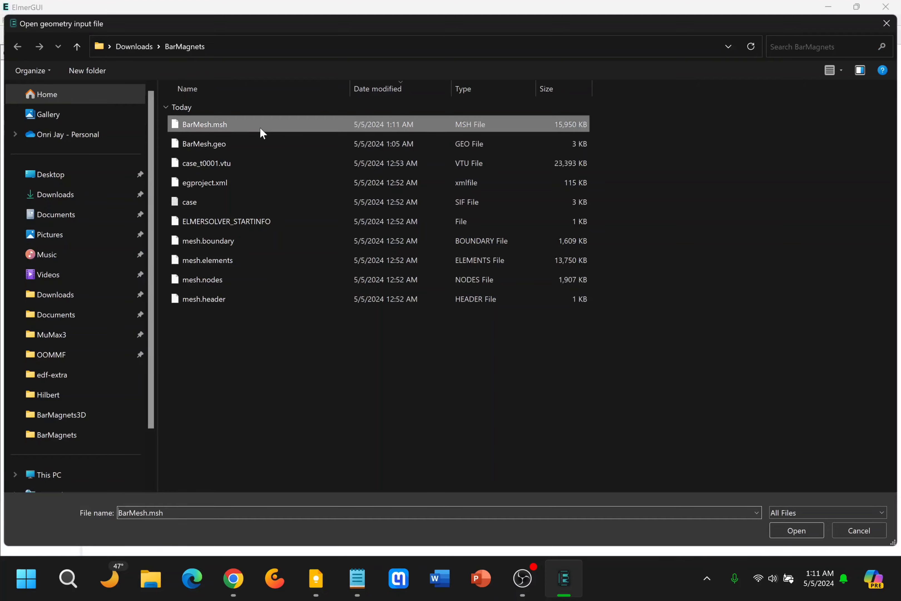
click(797, 530)
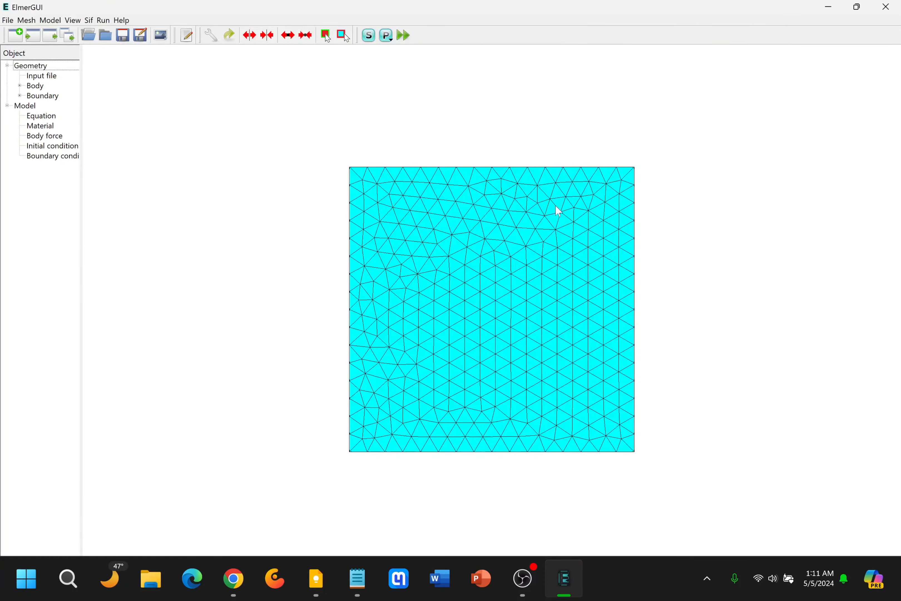
drag(557, 208, 589, 280)
scroll(523, 314, up, 5)
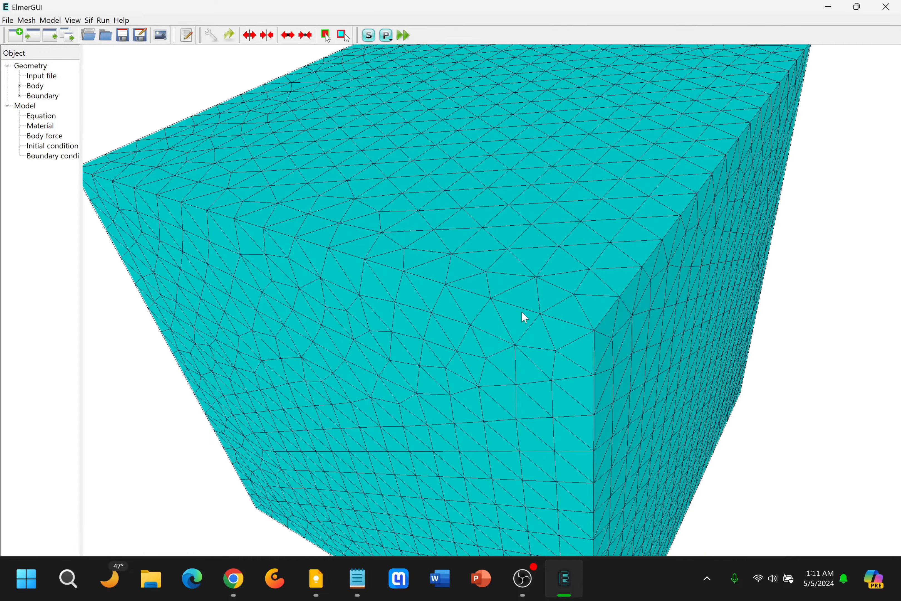
scroll(522, 312, up, 8)
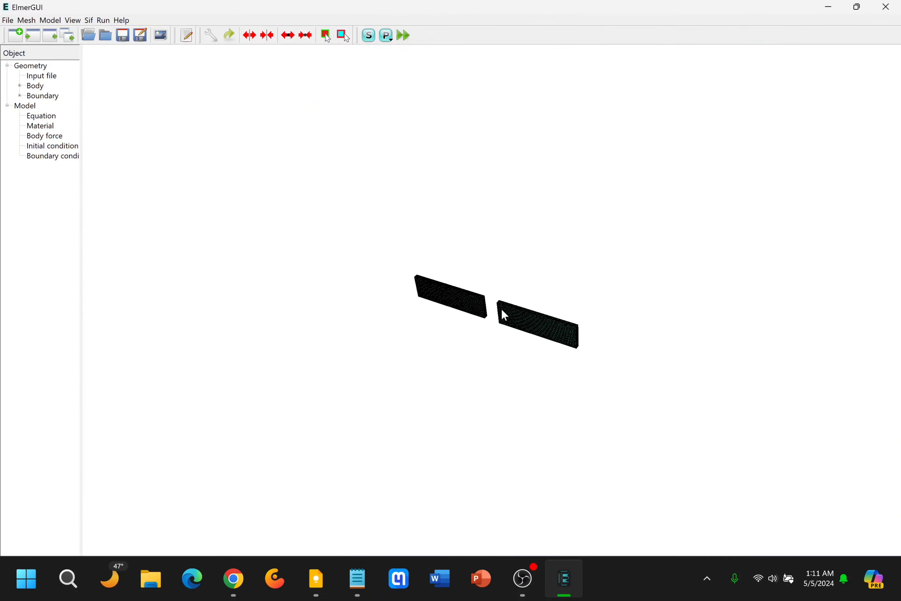
drag(504, 315, 603, 262)
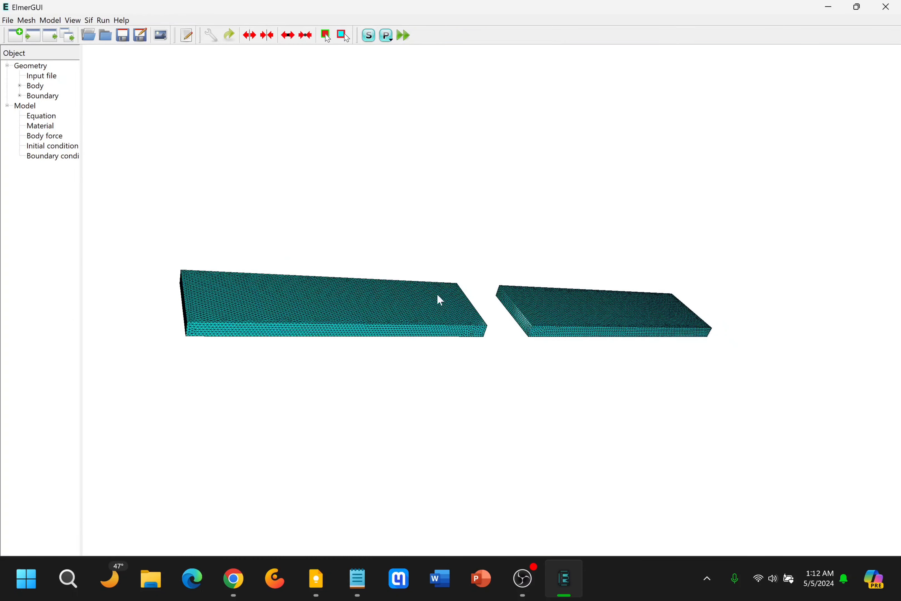
Open the Elmer definitions file editor and enlarge its window over the model view.
click(8, 20)
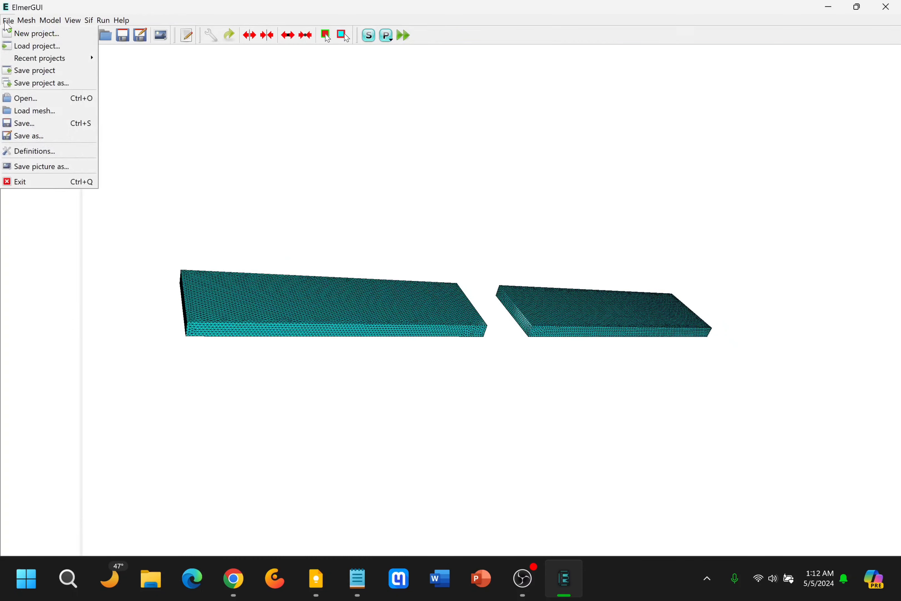
click(44, 98)
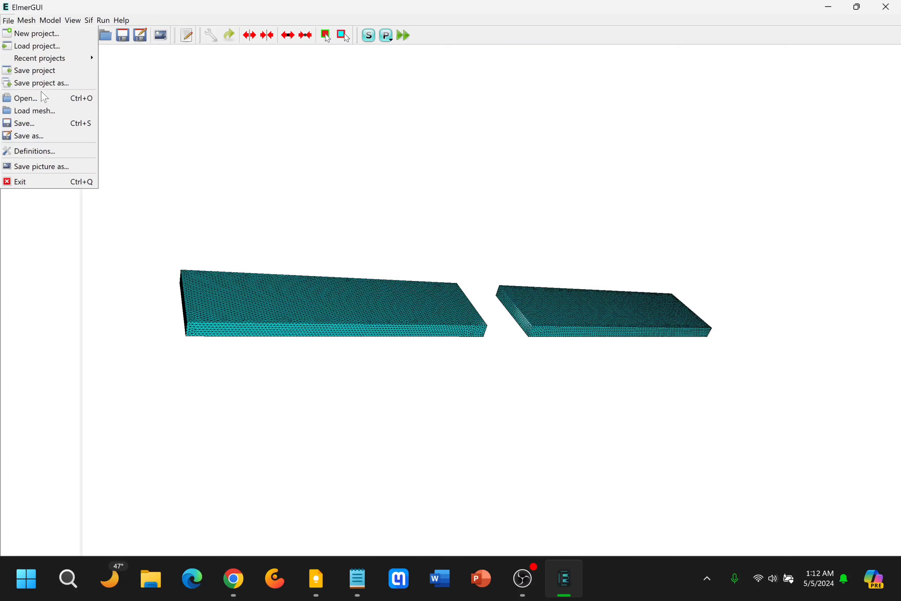
click(40, 151)
drag(445, 206, 300, 185)
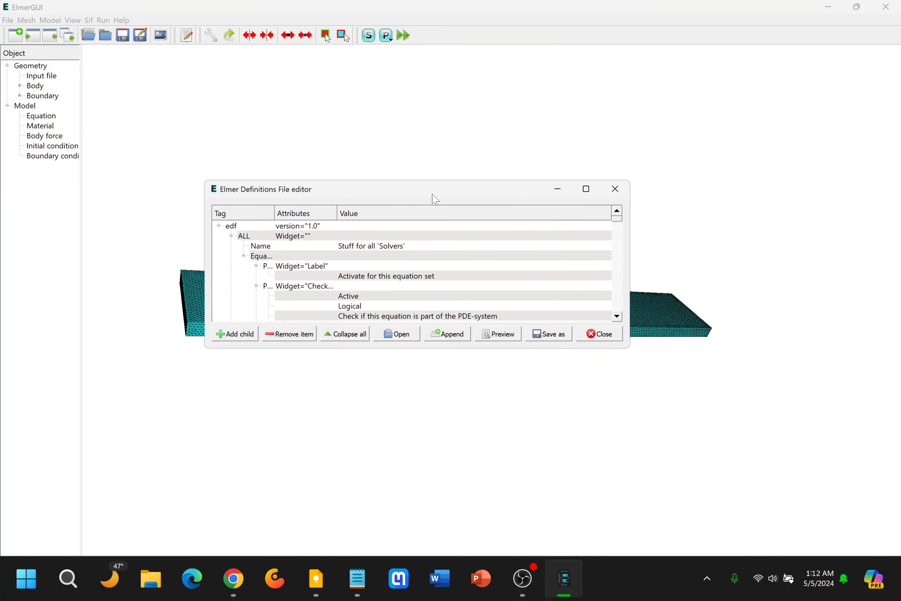
click(589, 193)
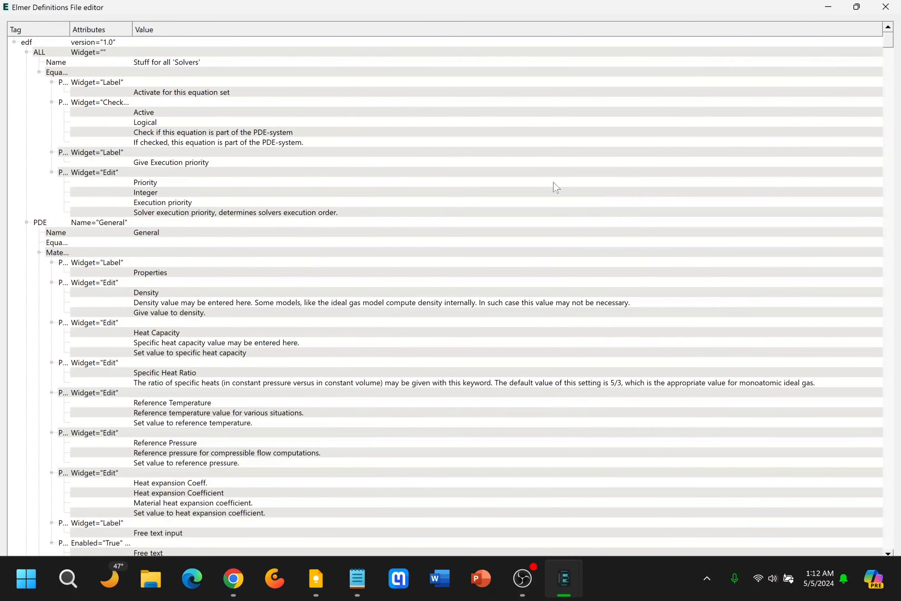
scroll(112, 276, down, 4)
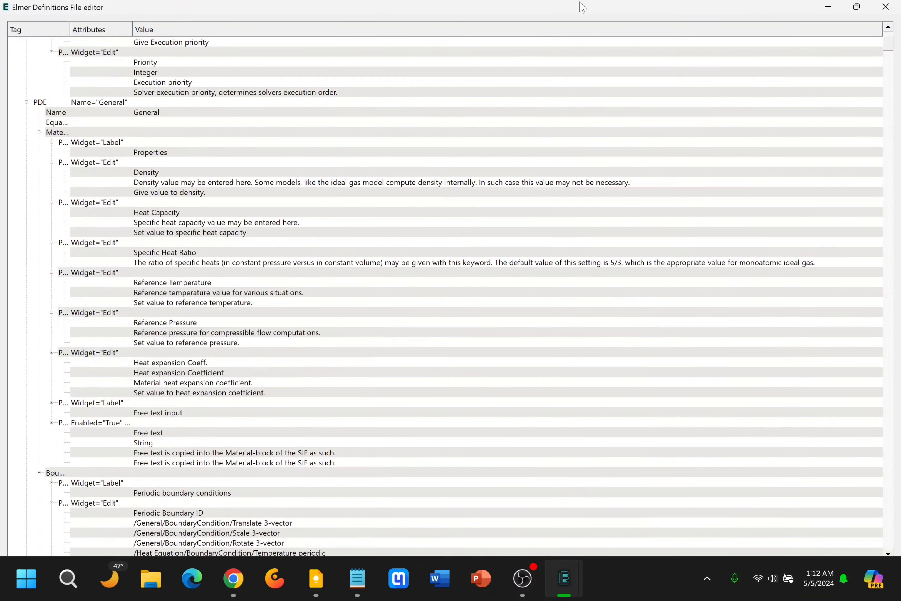
drag(582, 6, 298, 177)
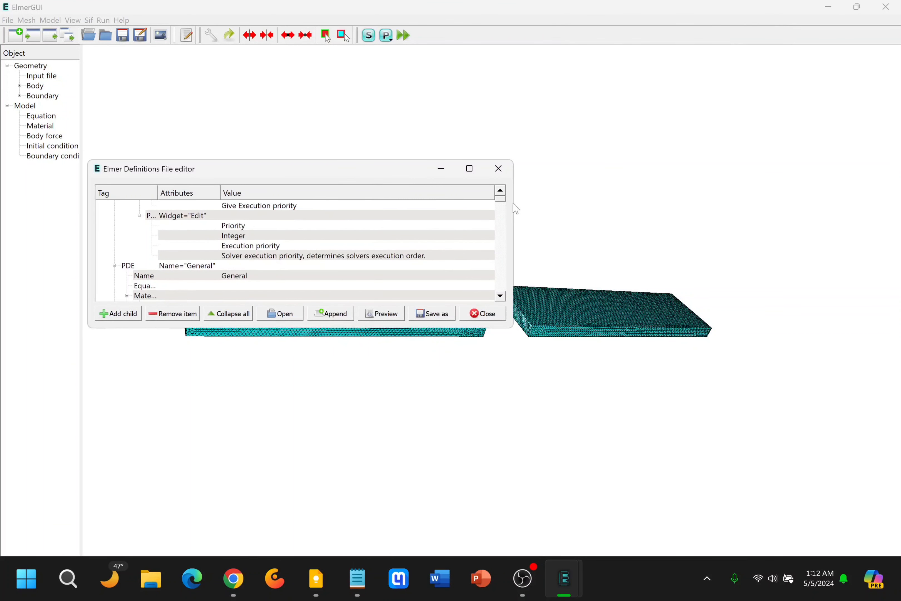
drag(515, 208, 735, 206)
drag(507, 160, 550, 115)
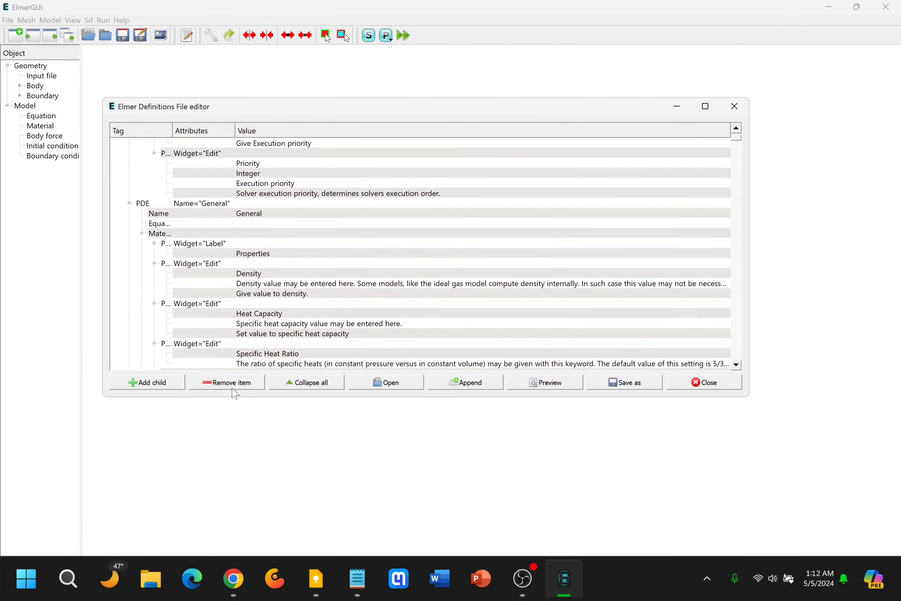
Collapse the definitions tree to the first-level entries under edf and widen the Attributes column to read the full names.
click(326, 387)
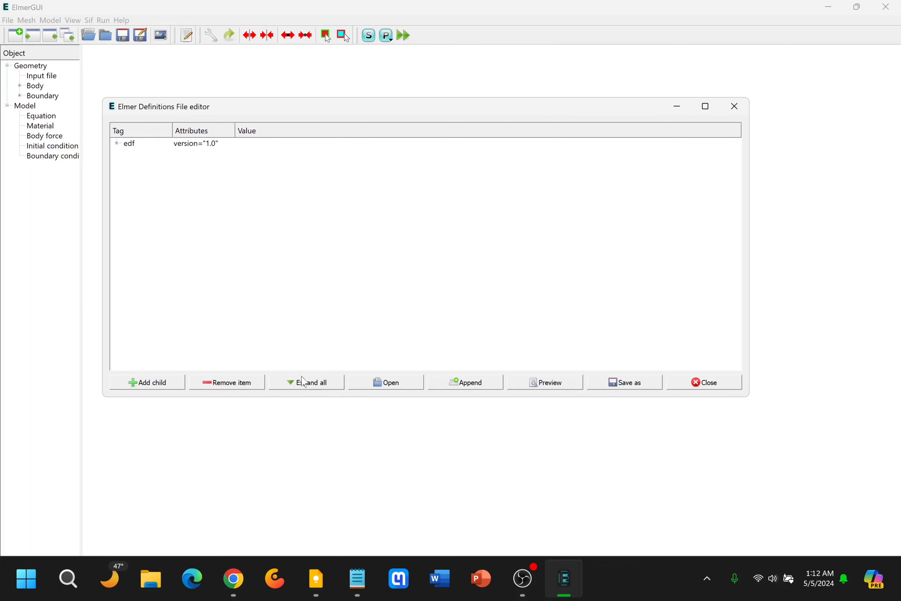
click(117, 144)
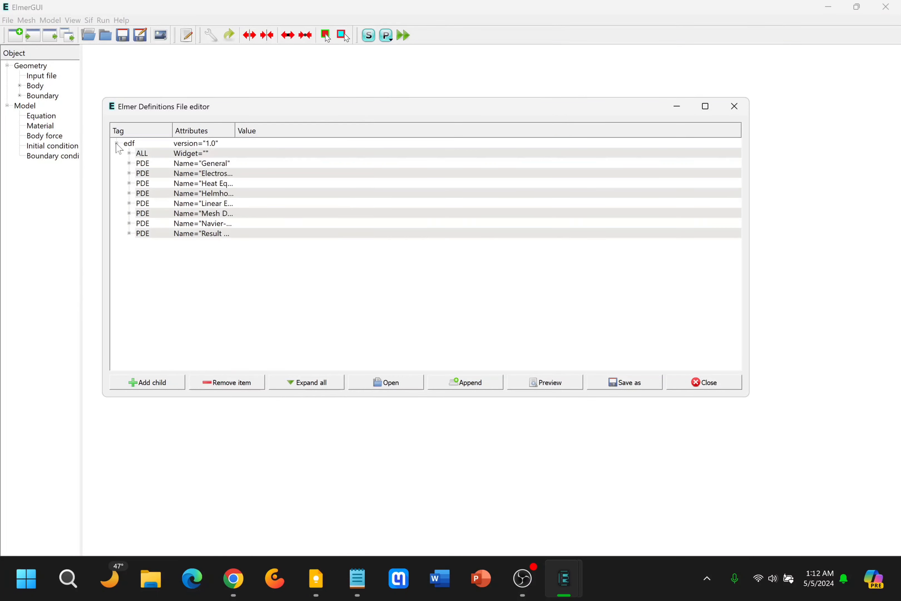
drag(233, 133, 353, 152)
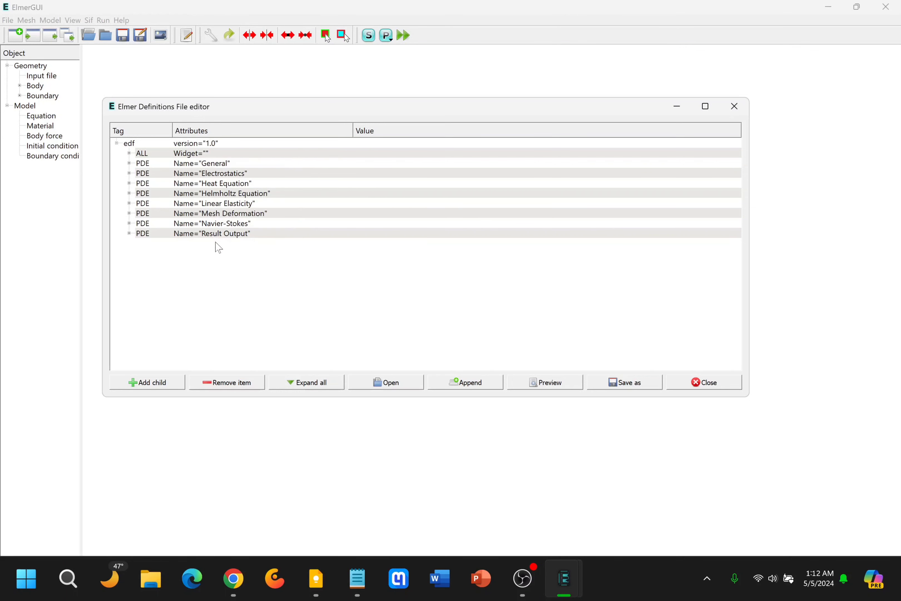
Append magnetodynamics.xml from the edf-extra folder to the definitions and collapse the tree to the first-level entries under edf.
click(464, 383)
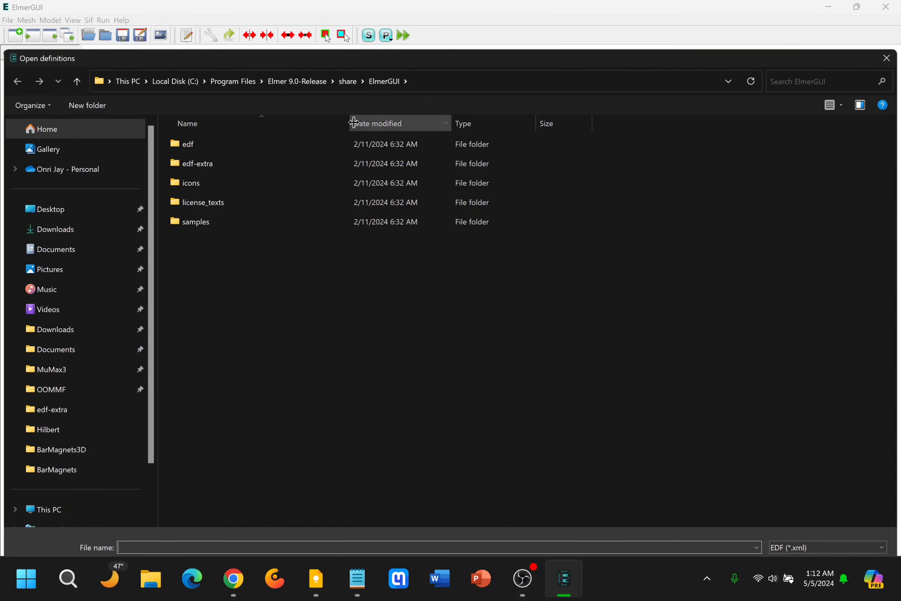
double_click(195, 166)
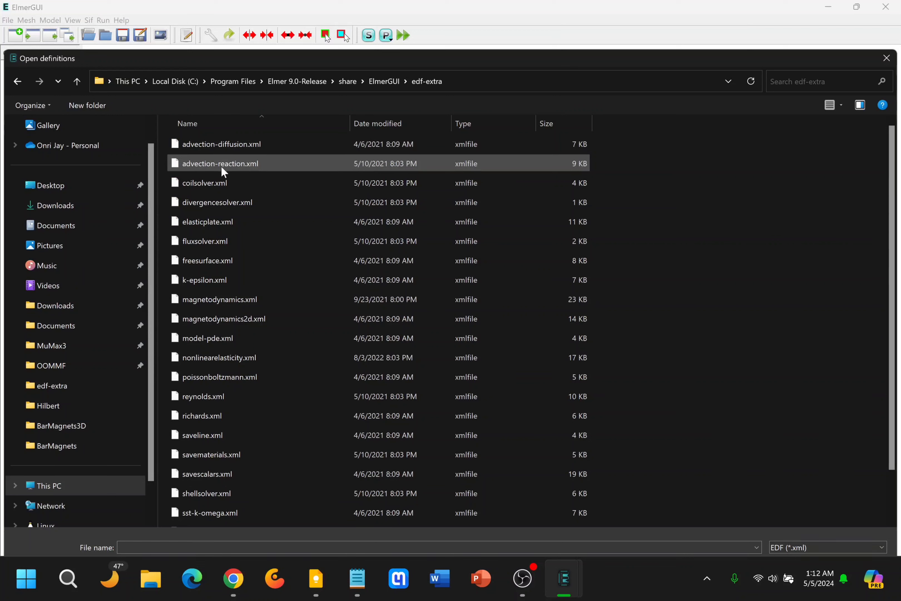
scroll(265, 155, down, 2)
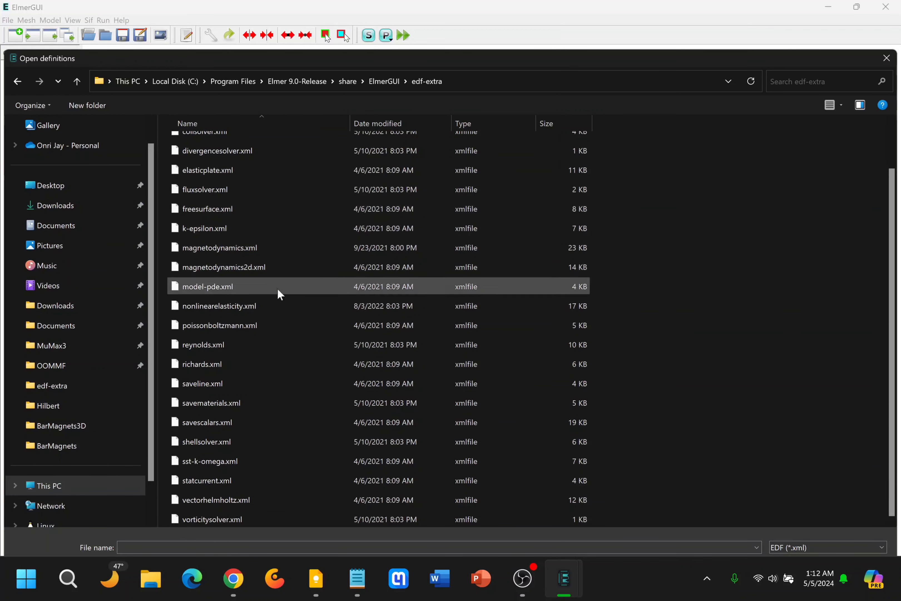
click(232, 249)
drag(599, 70, 598, 31)
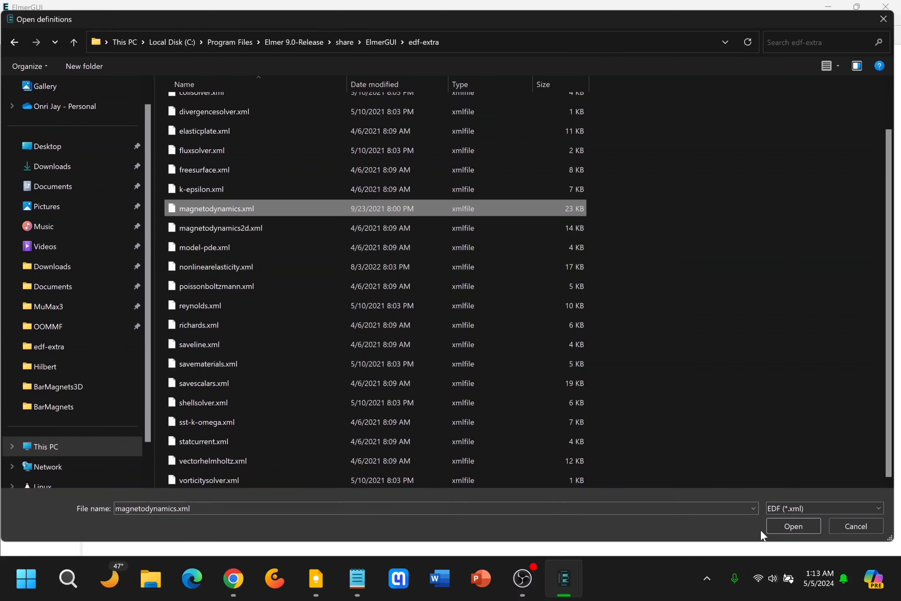
click(789, 527)
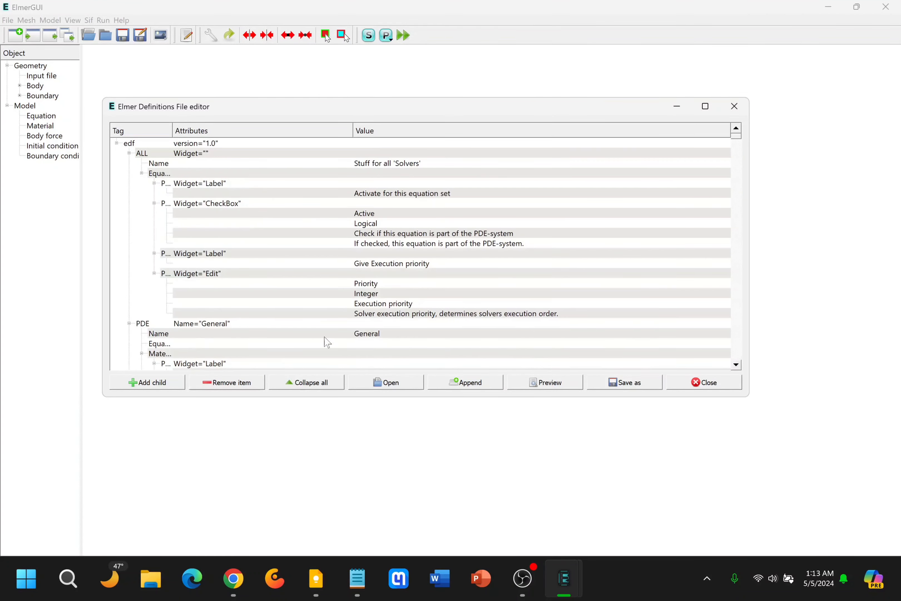
click(312, 382)
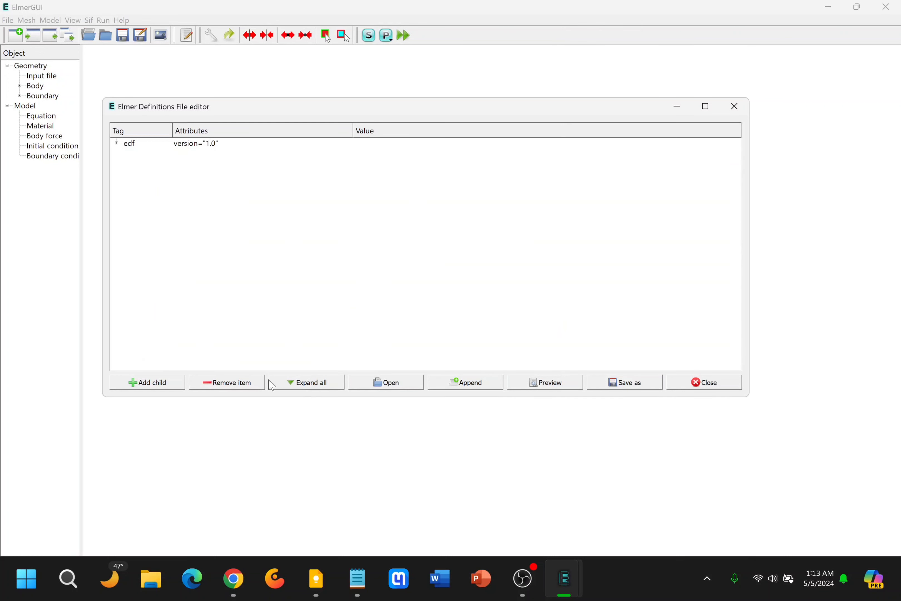
click(116, 144)
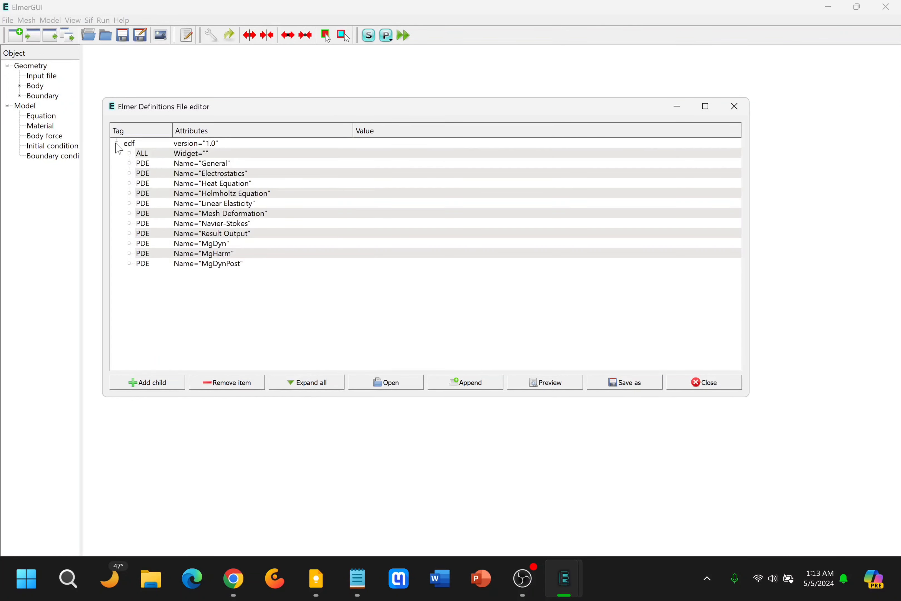
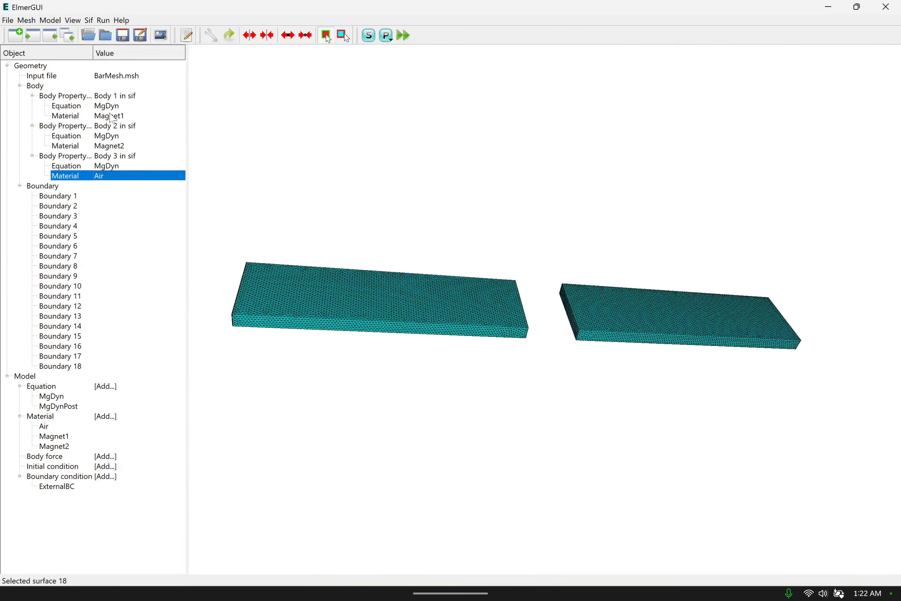
Examine which bodies carry the Magnet1, Magnet2 and Air materials by highlighting each one in the model.
click(112, 116)
click(115, 148)
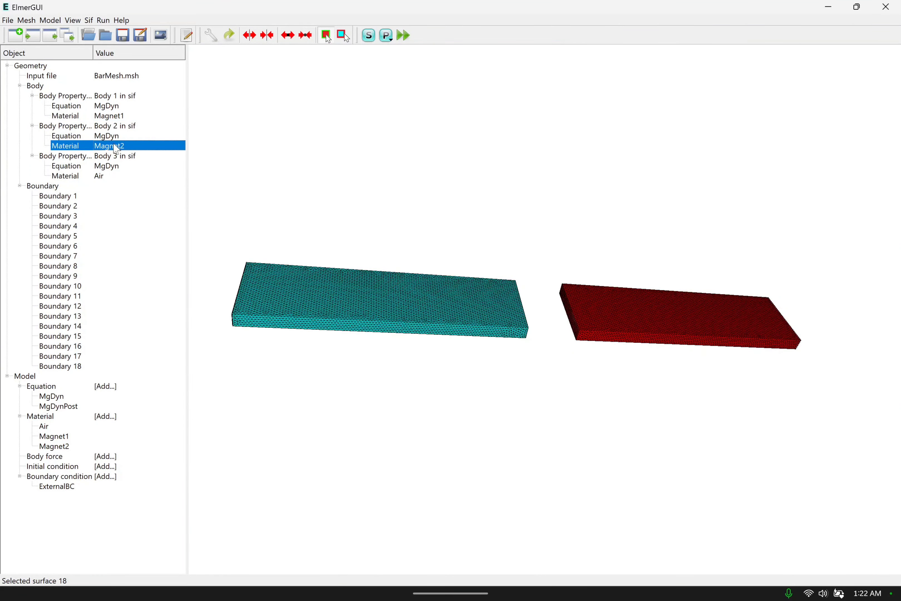
click(113, 176)
scroll(436, 237, down, 5)
scroll(446, 236, down, 5)
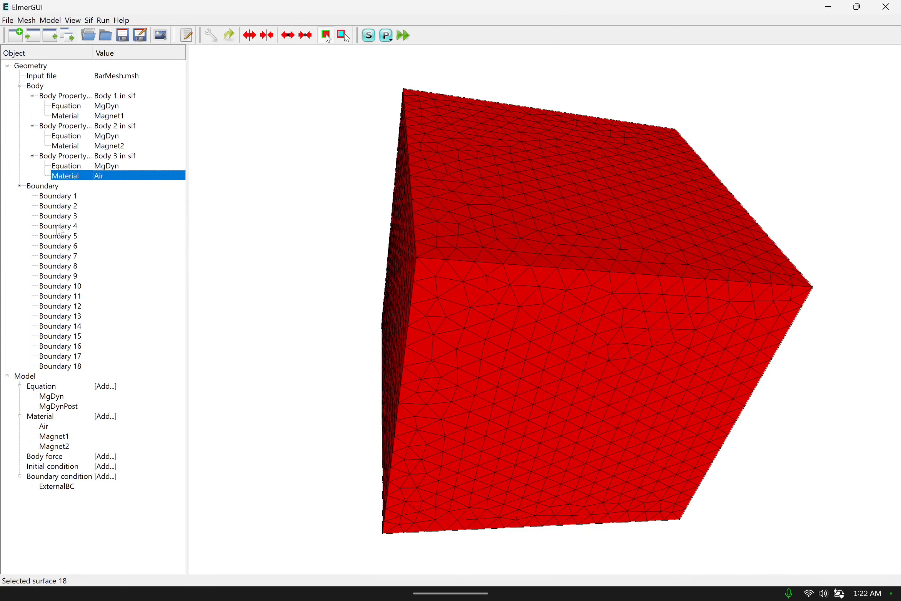
Clear the body selection focus and turn on the mode for setting boundary properties.
click(278, 220)
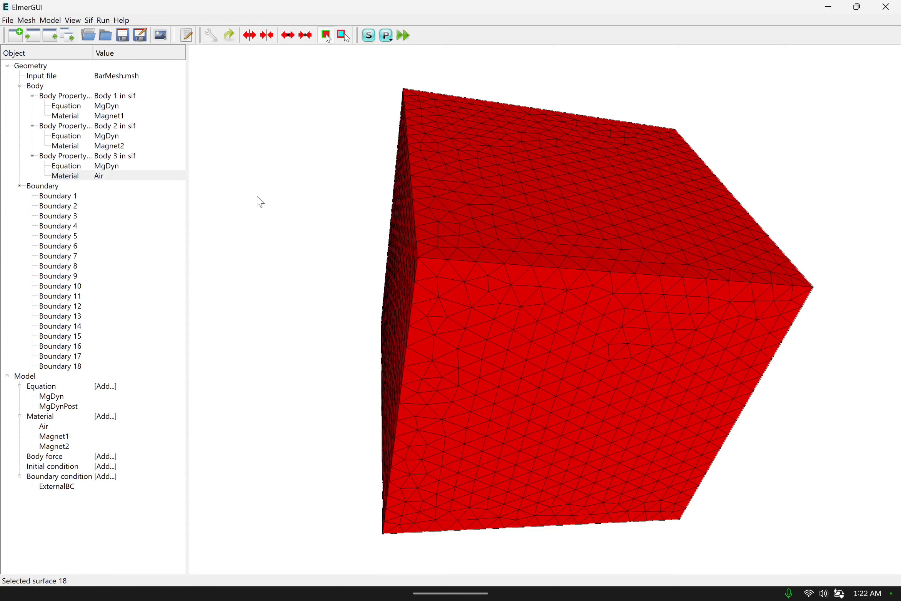
click(51, 20)
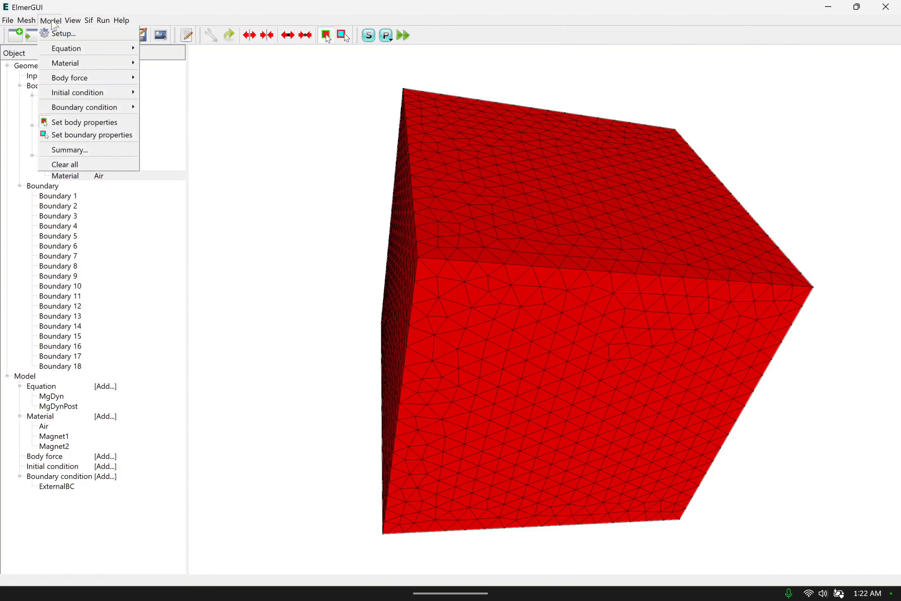
click(84, 133)
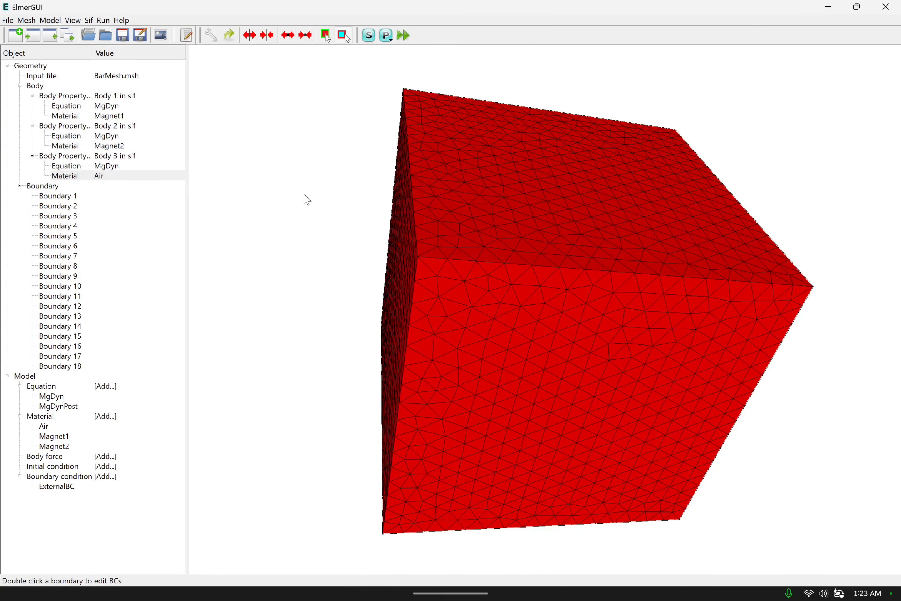
Examine which faces of the outer box correspond to Boundaries 16, 17 and 18 from several viewing angles.
click(69, 367)
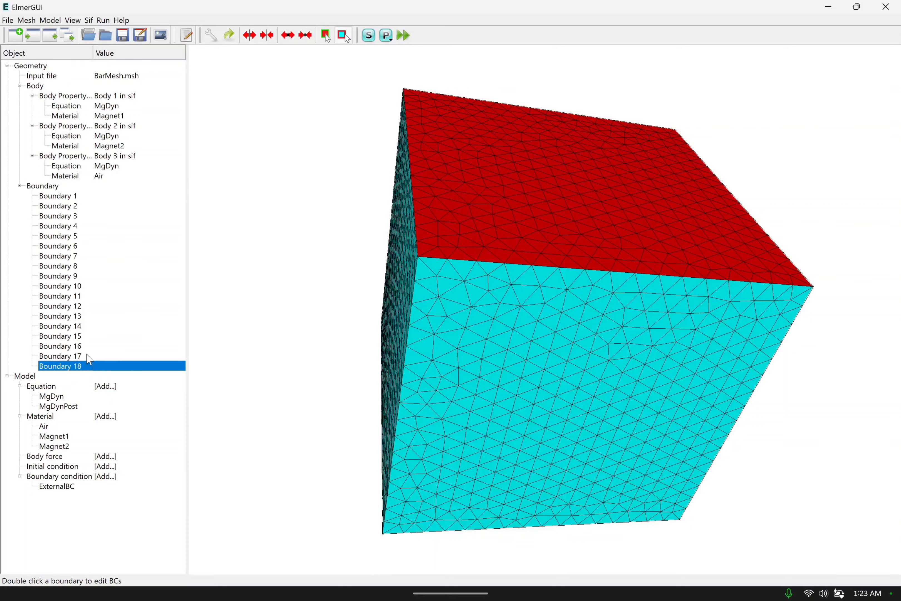
drag(298, 291, 354, 307)
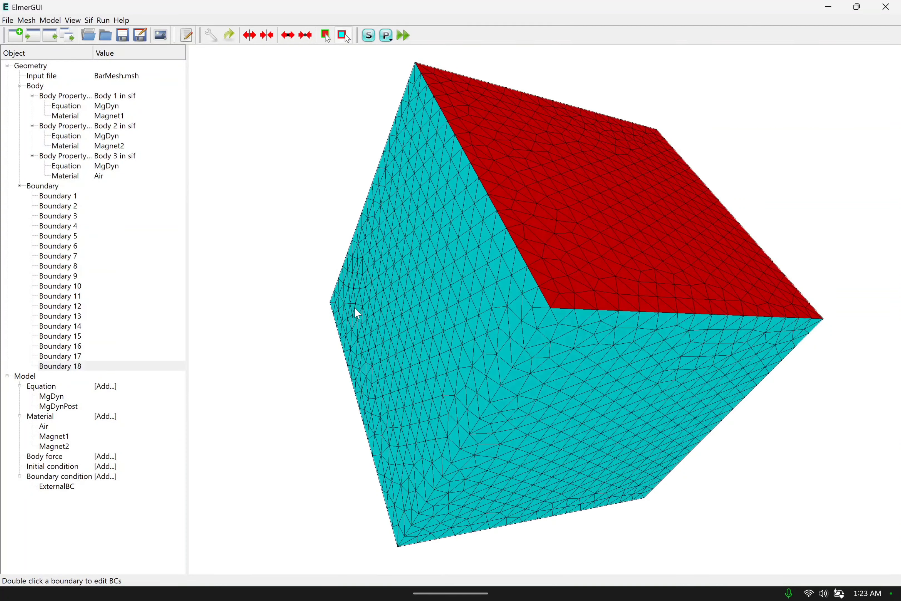
click(97, 356)
click(90, 366)
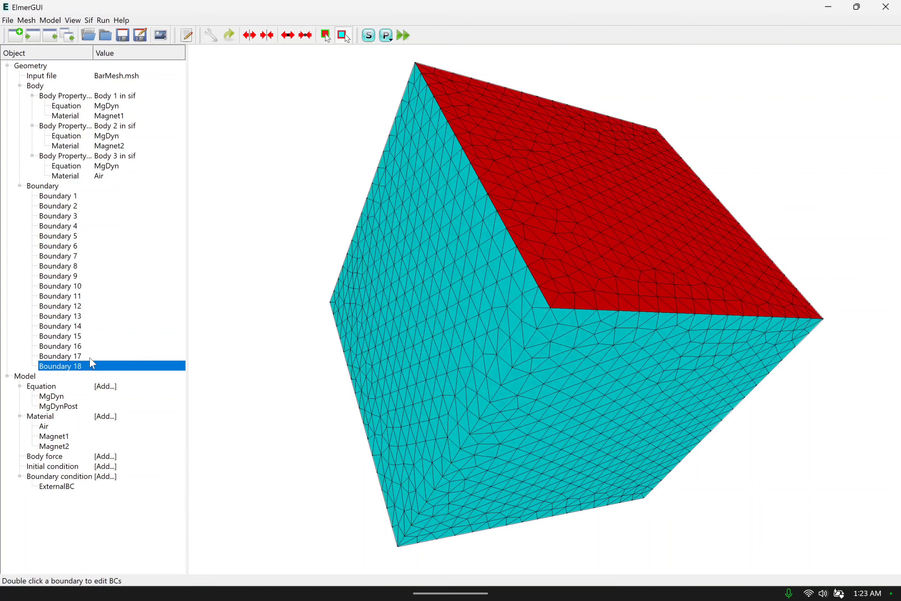
click(92, 356)
click(99, 346)
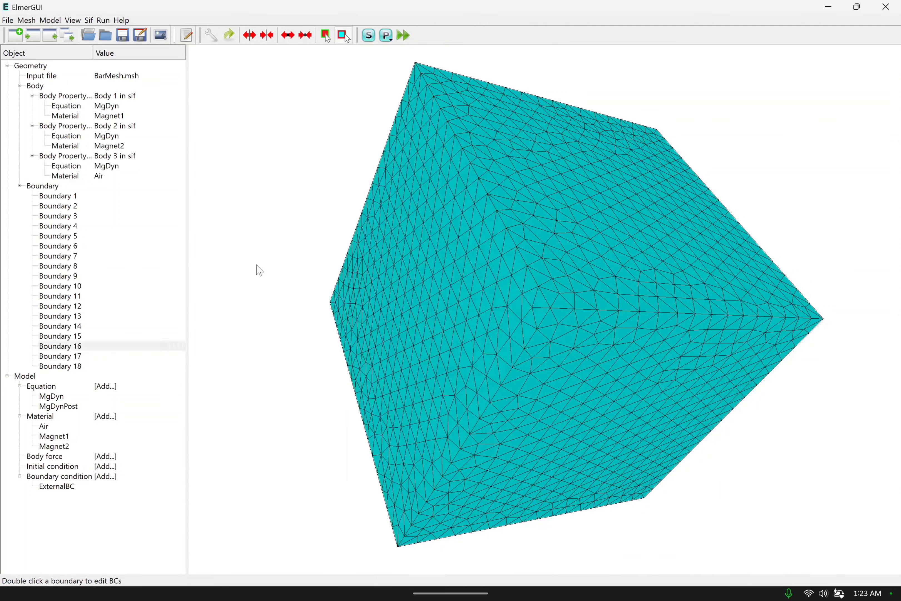
drag(256, 268, 332, 378)
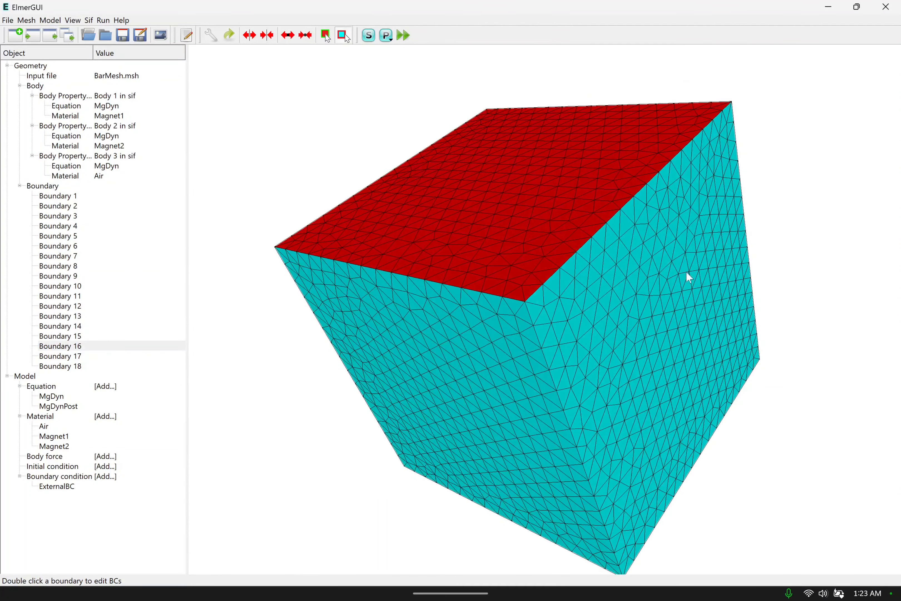
click(80, 365)
click(82, 356)
click(86, 346)
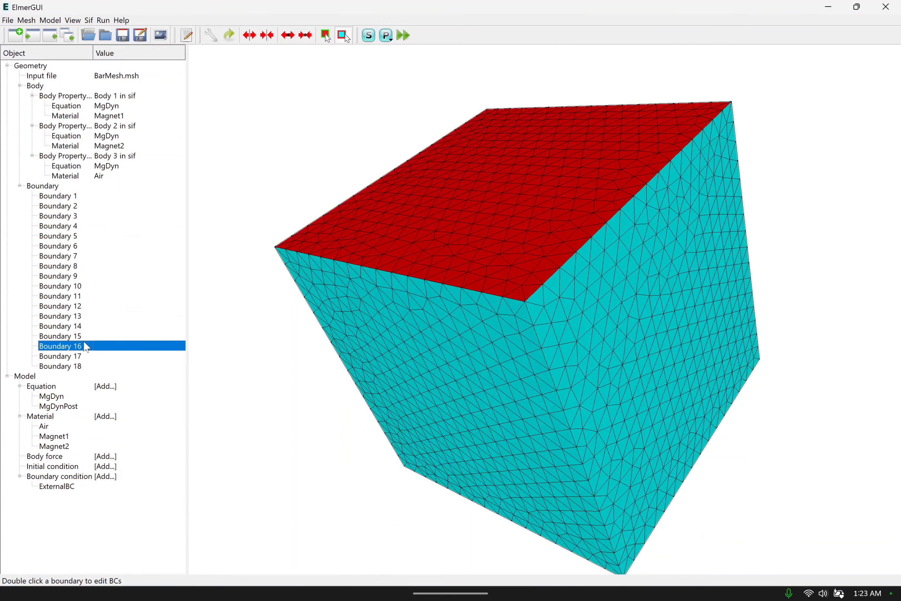
drag(437, 338, 726, 413)
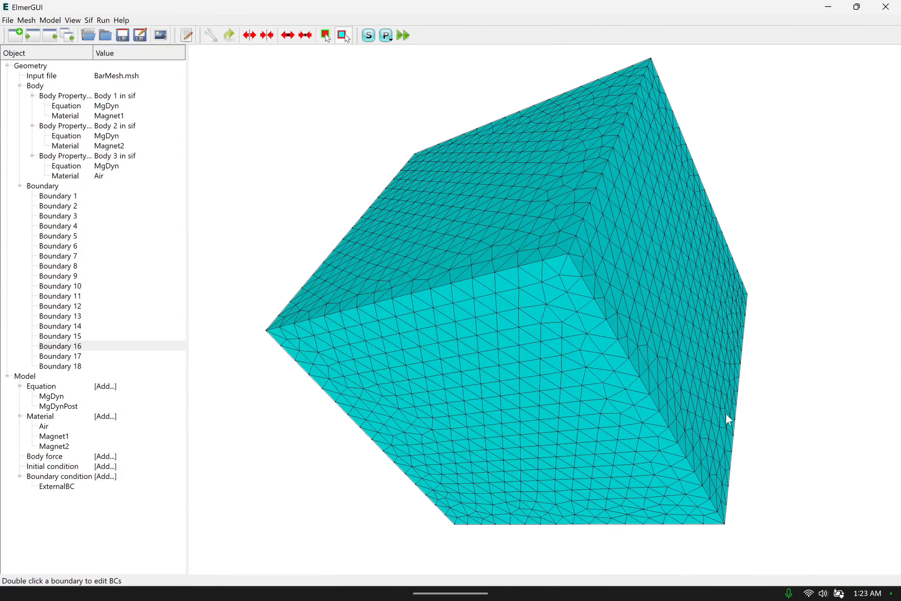
Examine which faces correspond to Boundaries 12 to 15 by highlighting them one after another.
click(90, 335)
click(93, 326)
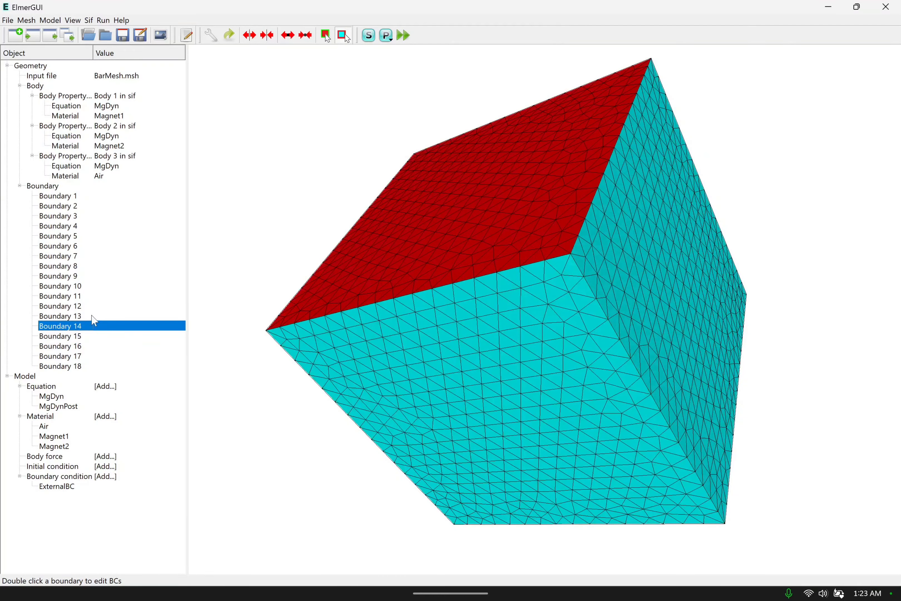
click(94, 316)
click(92, 307)
click(93, 317)
click(92, 327)
click(91, 336)
click(92, 326)
click(92, 316)
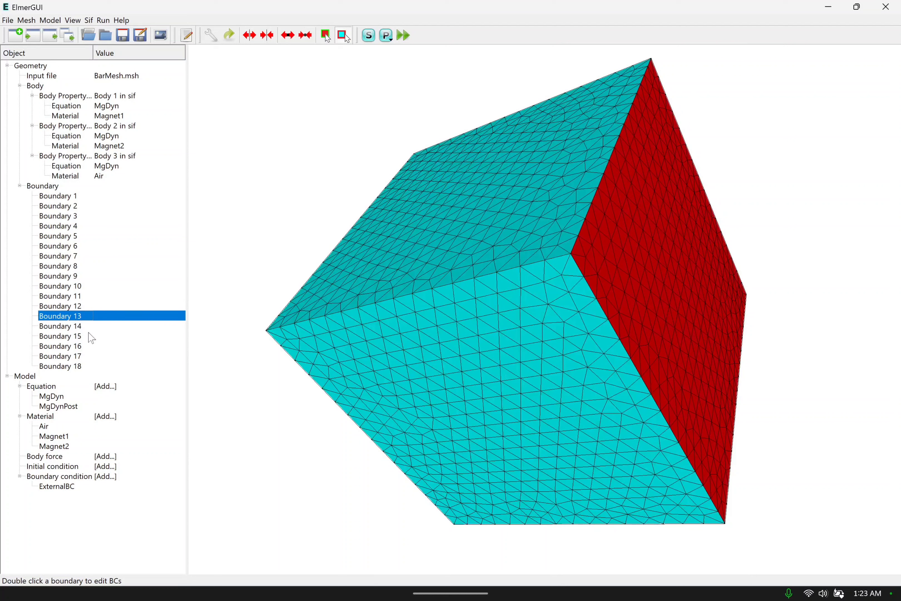
click(92, 336)
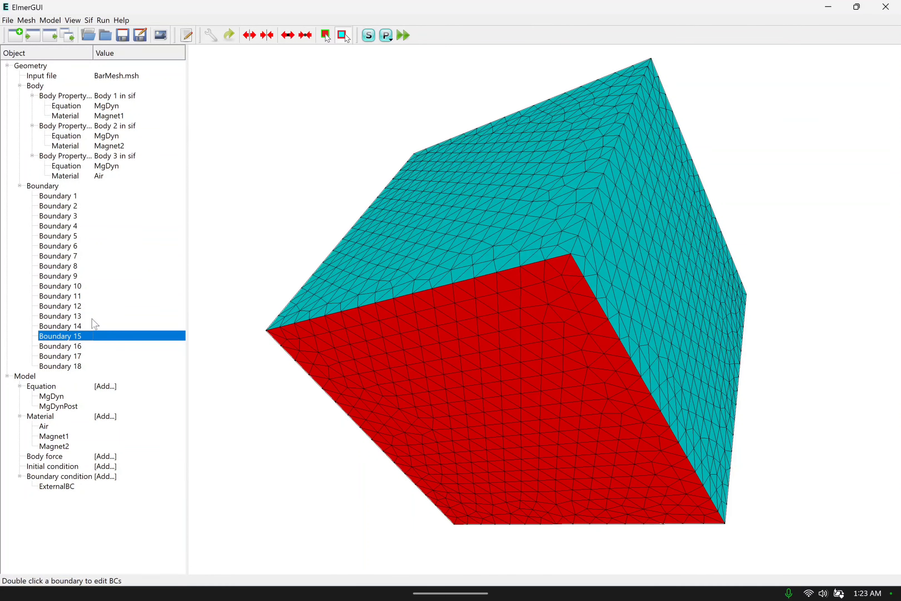
click(93, 320)
click(90, 336)
click(92, 327)
click(95, 317)
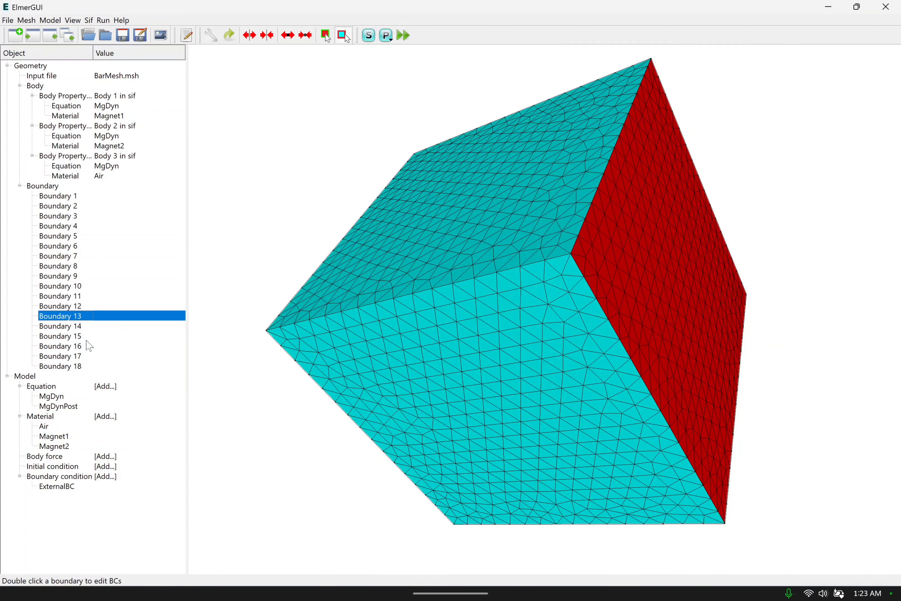
click(89, 336)
click(95, 326)
click(91, 318)
click(91, 328)
click(88, 337)
Check Boundaries 18 down to 13 against the box faces from another viewing angle.
drag(477, 219, 465, 351)
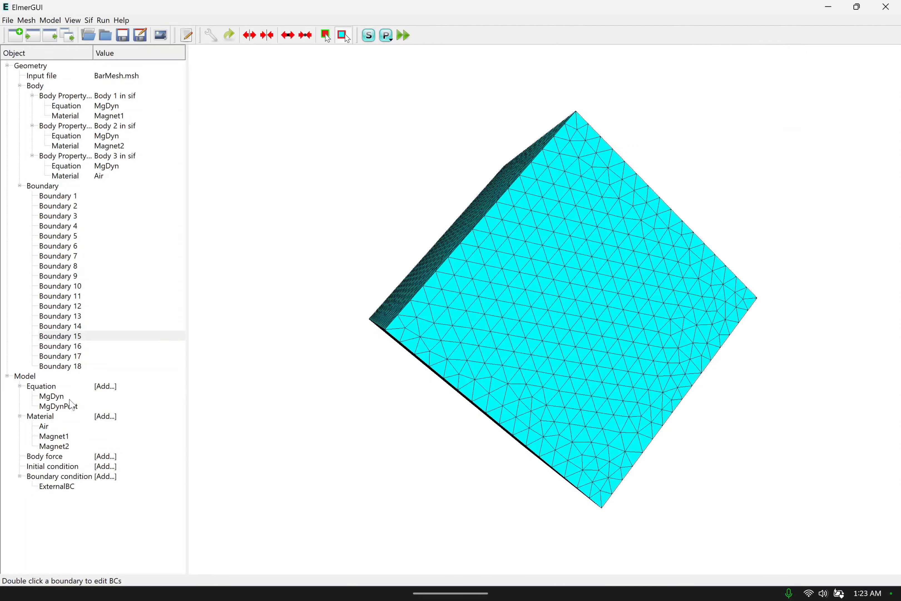
click(87, 366)
click(89, 356)
click(90, 346)
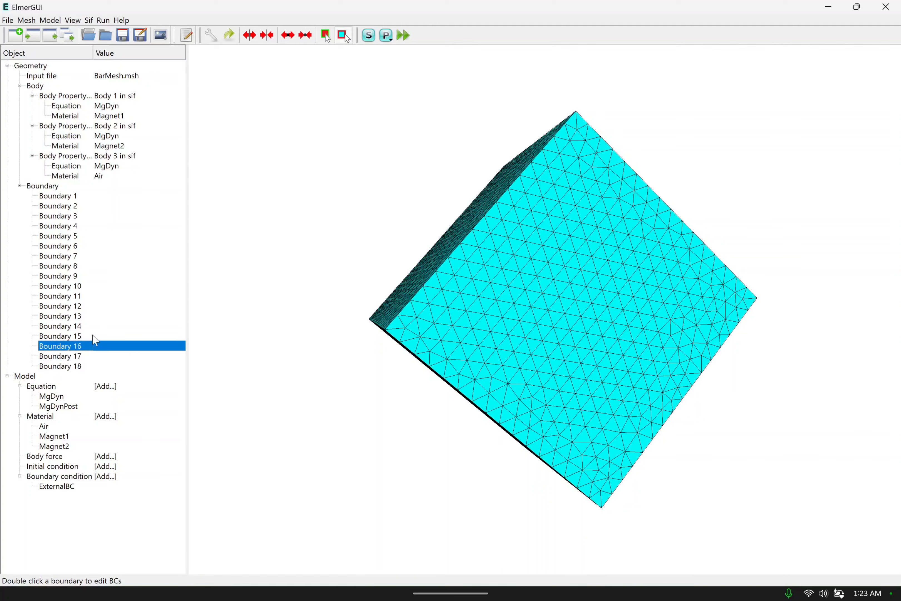
click(94, 336)
click(97, 326)
click(99, 316)
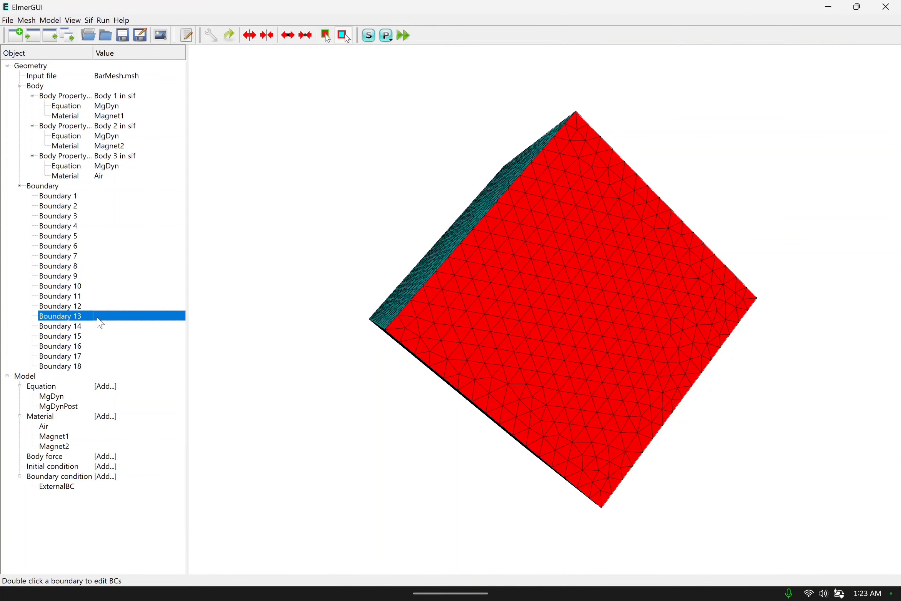
drag(324, 282, 307, 300)
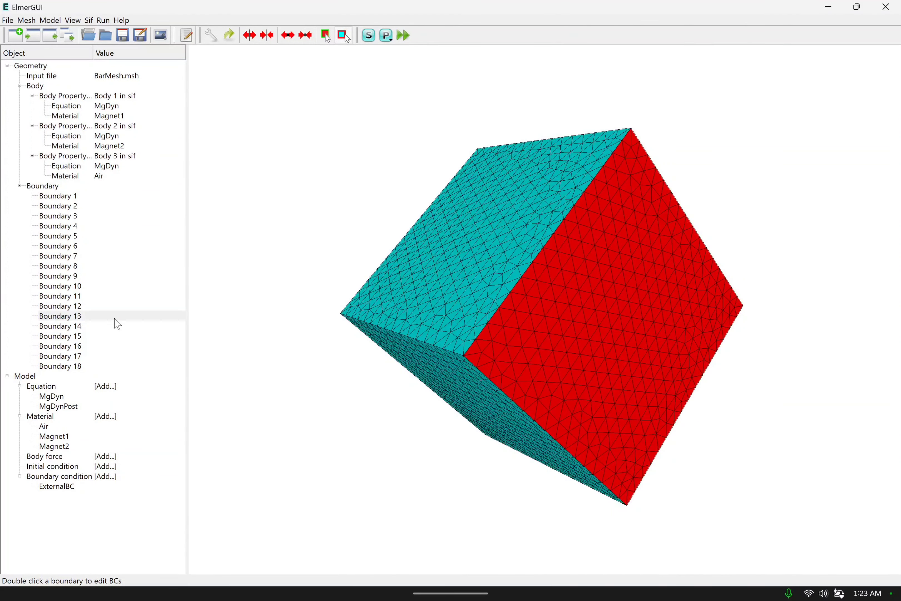
Assign the ExternalBC boundary condition to Boundary 13 and Boundary 14.
double_click(115, 319)
click(460, 293)
click(473, 309)
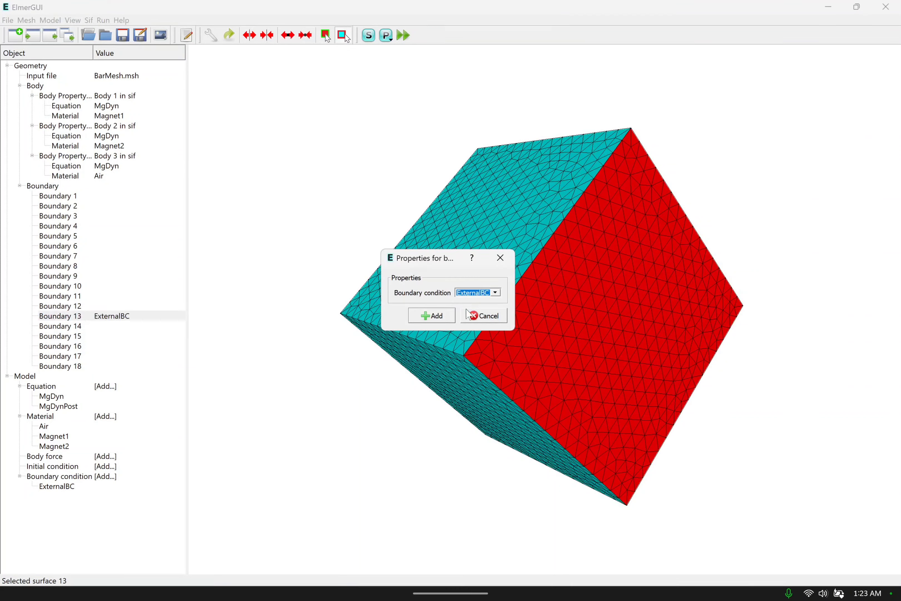
click(438, 317)
double_click(108, 327)
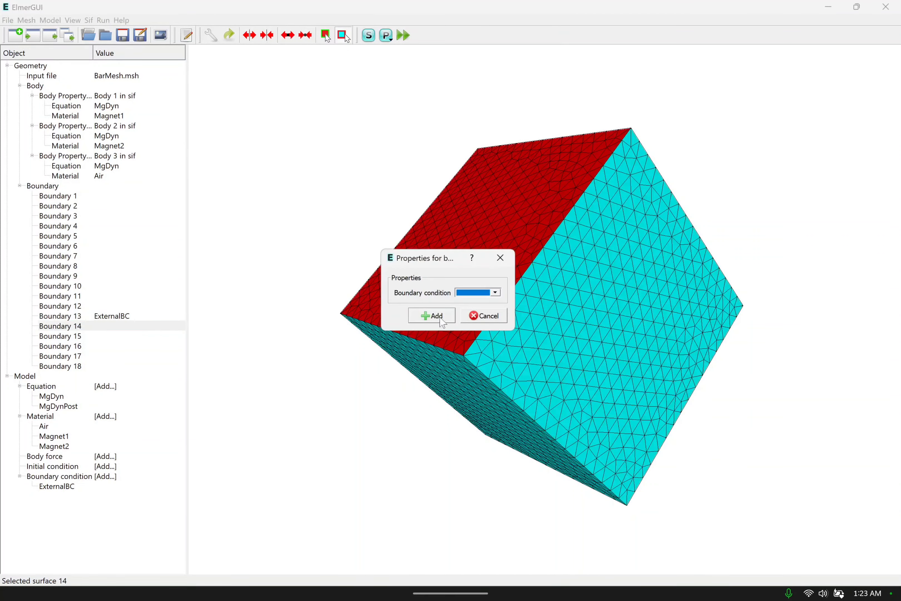
click(493, 292)
click(480, 309)
click(431, 316)
Assign the ExternalBC boundary condition to Boundary 15 and Boundary 16.
double_click(133, 336)
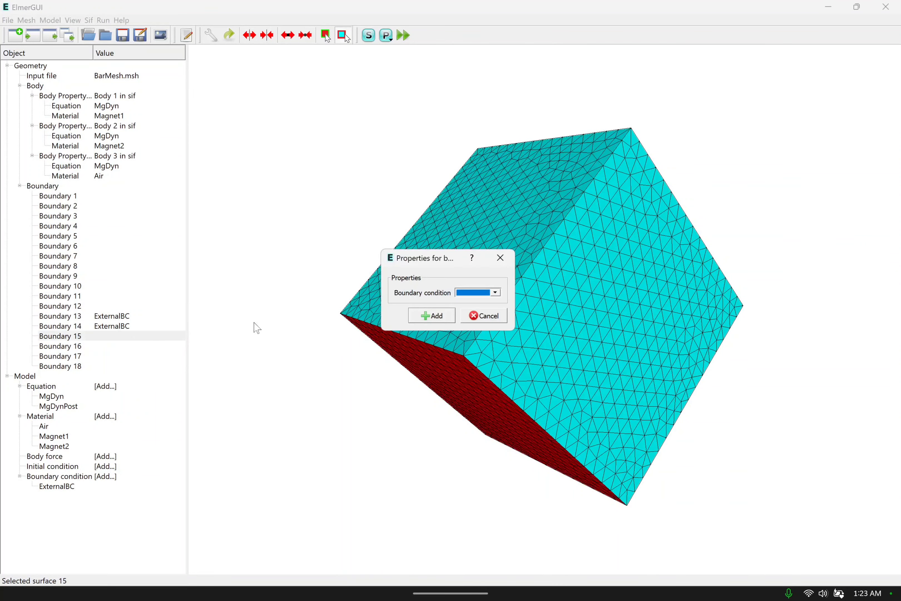
click(485, 294)
click(480, 308)
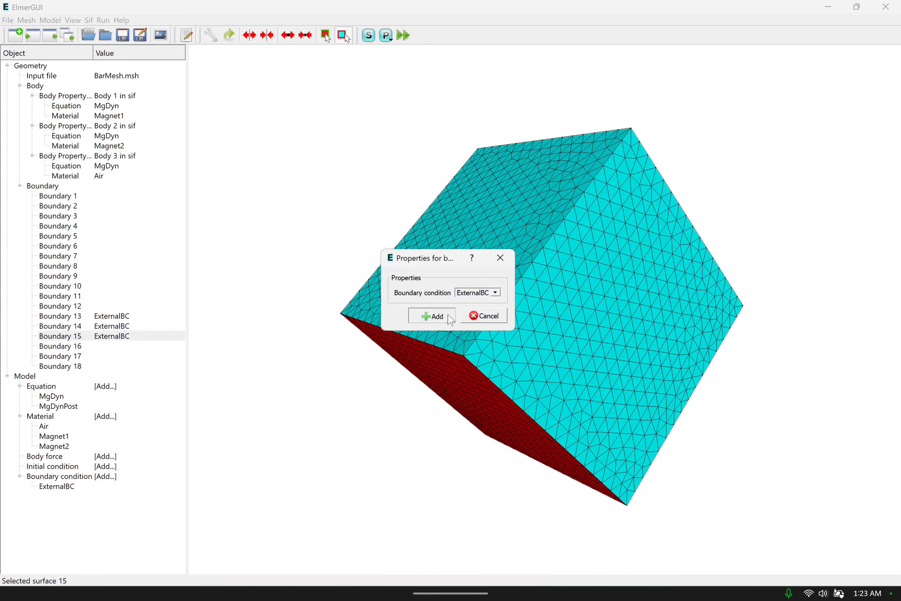
click(432, 316)
double_click(134, 346)
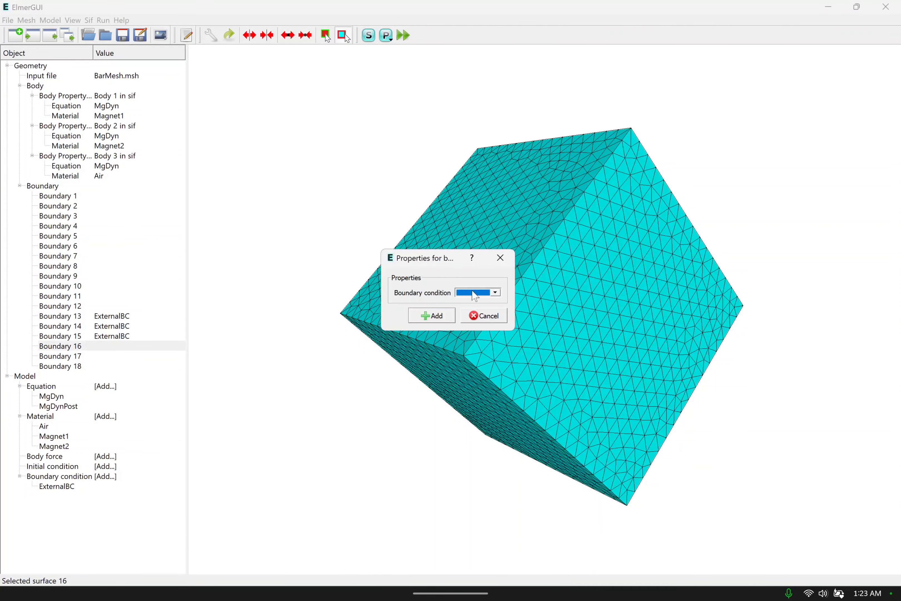
click(476, 293)
click(470, 310)
click(412, 315)
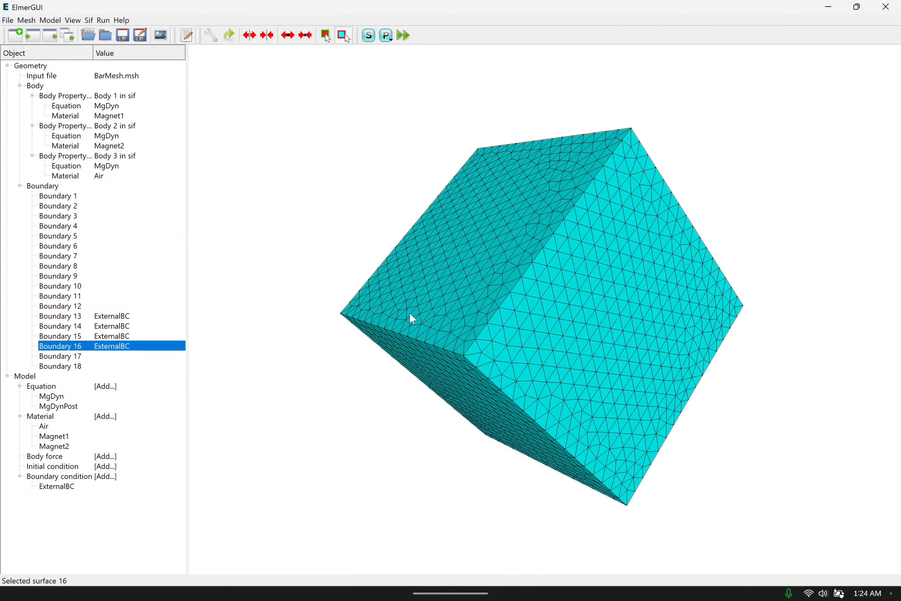
Assign the ExternalBC boundary condition to Boundary 17 and Boundary 18.
double_click(131, 357)
click(469, 294)
click(464, 309)
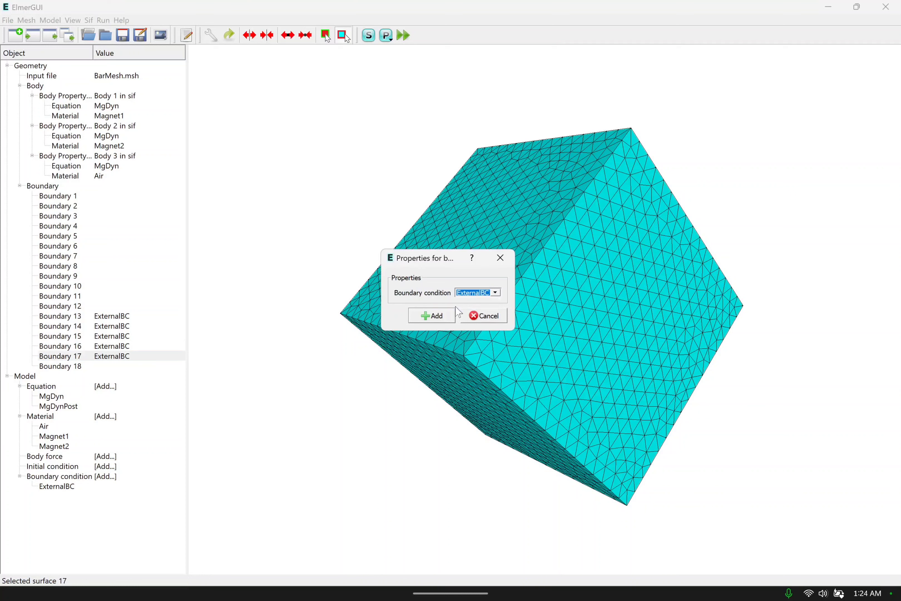
click(443, 319)
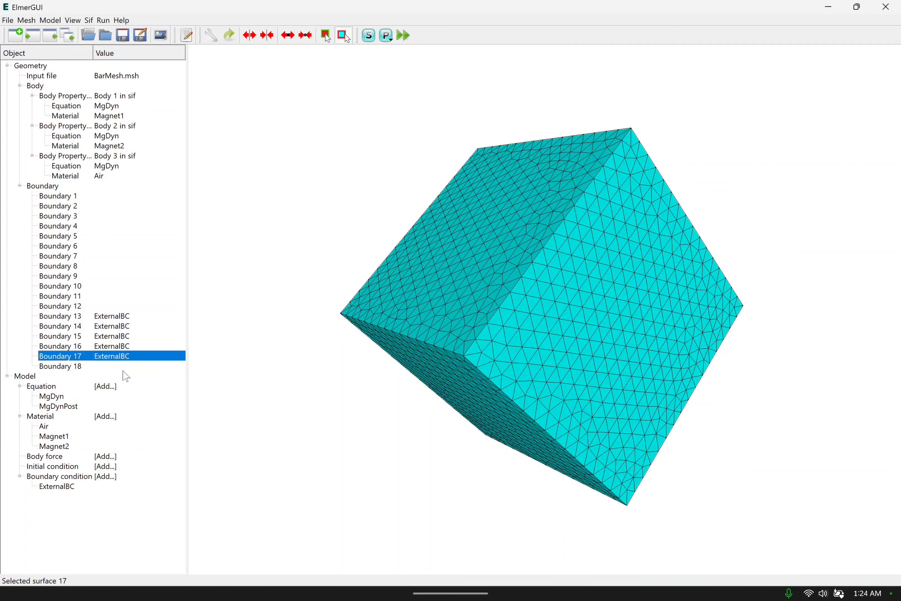
double_click(124, 367)
click(471, 291)
click(469, 308)
click(432, 316)
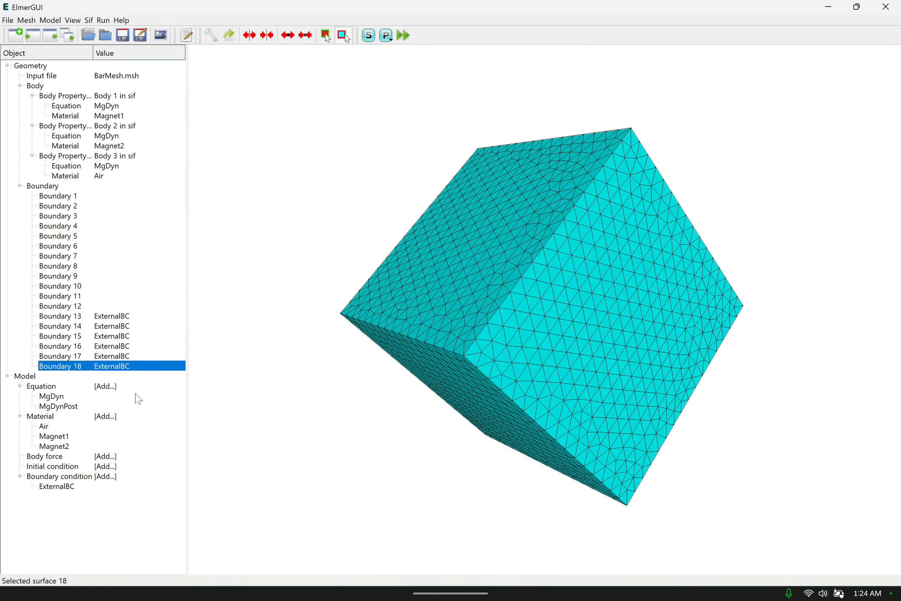
Review the outer box faces that carry ExternalBC by highlighting Boundaries 18 down to 14 from different angles.
drag(298, 341, 346, 249)
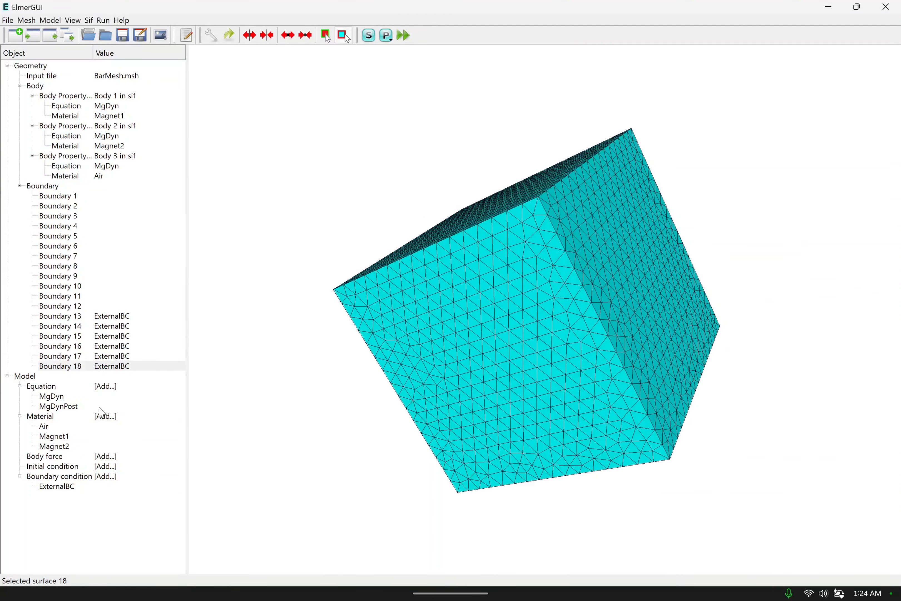
click(97, 366)
mouse_move(404, 428)
mouse_down()
mouse_move(419, 392)
mouse_move(396, 354)
mouse_move(412, 416)
mouse_up()
click(154, 359)
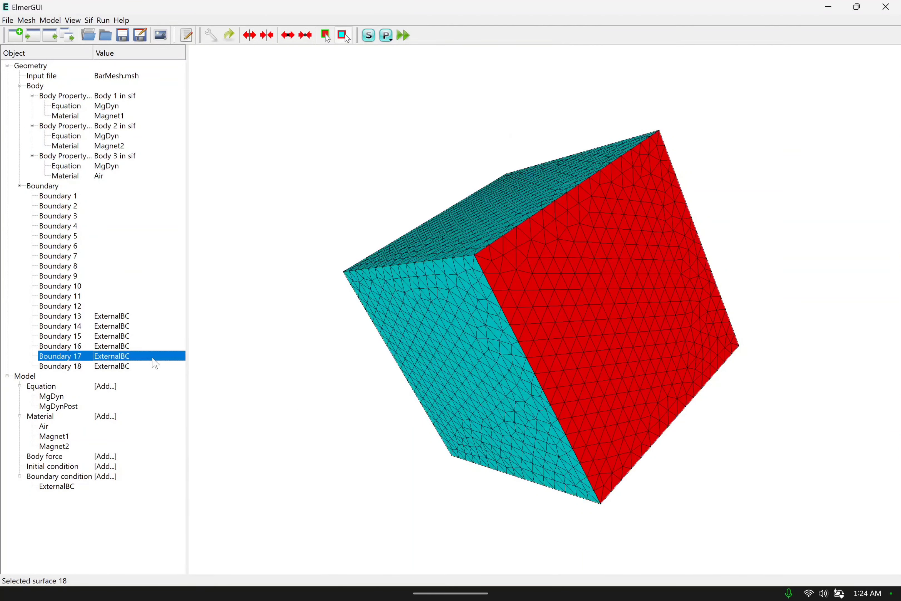
click(121, 347)
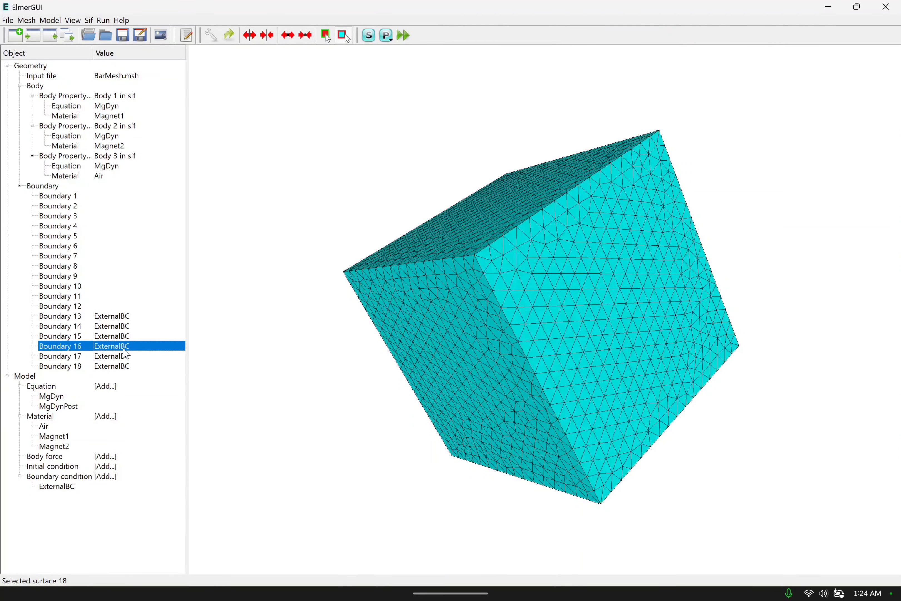
drag(260, 303, 342, 295)
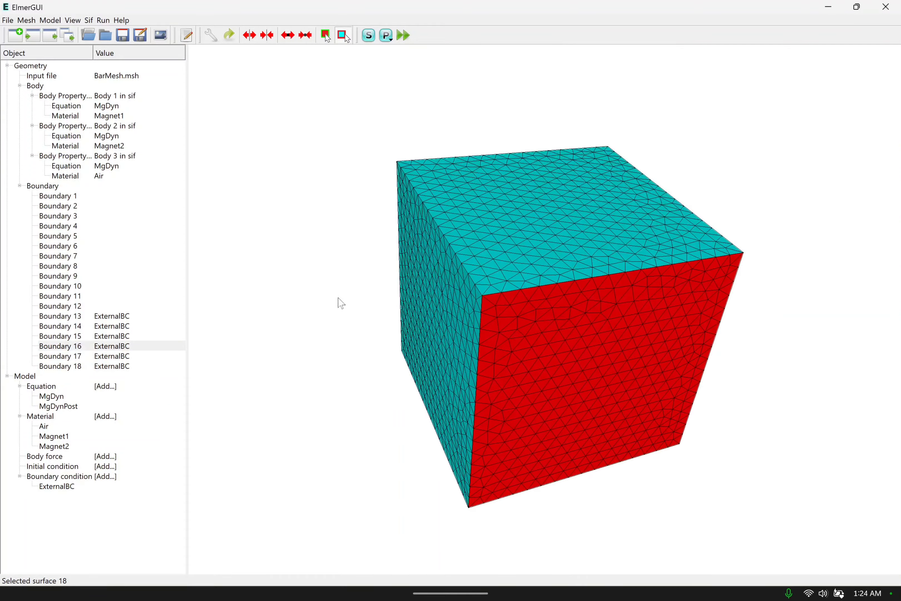
click(121, 366)
click(124, 356)
click(128, 346)
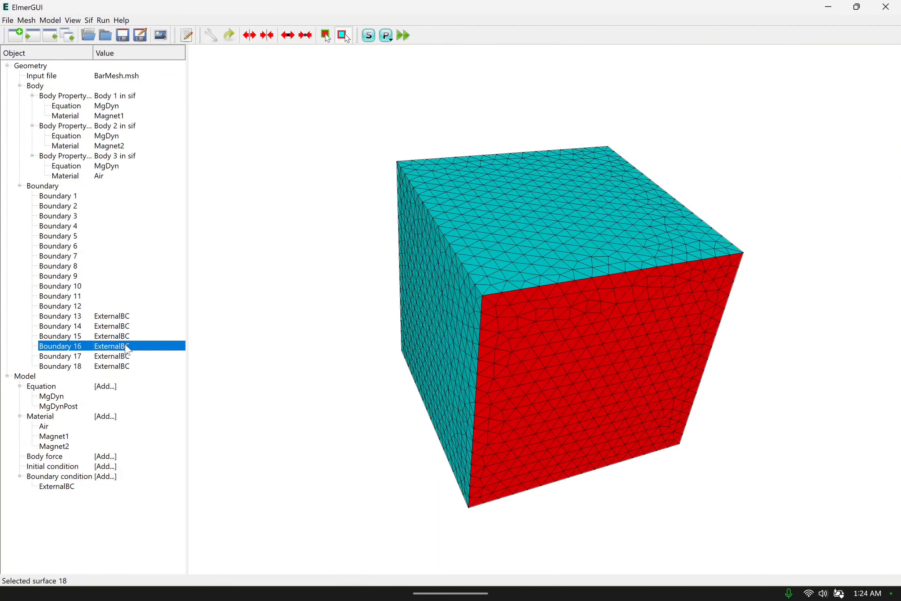
click(129, 344)
drag(279, 260, 672, 297)
click(121, 326)
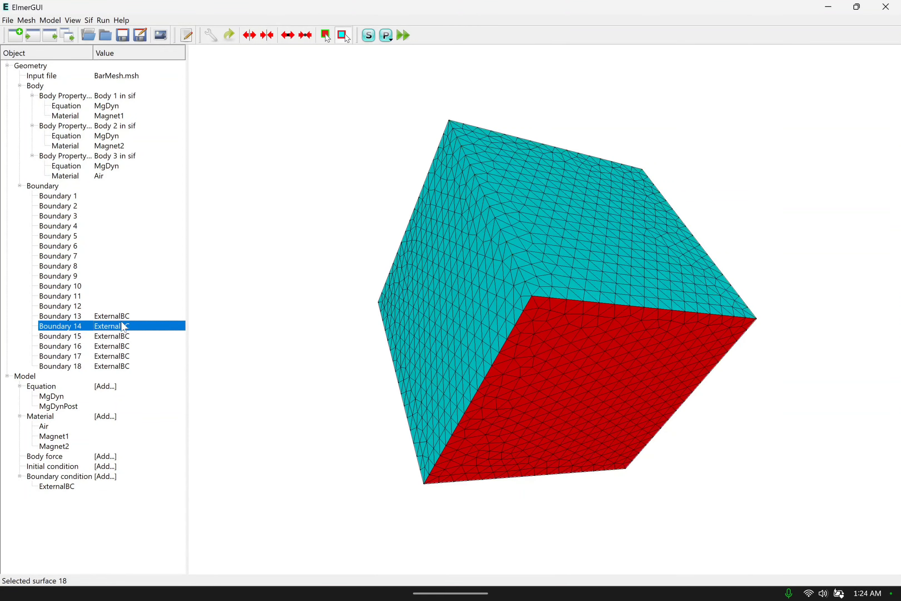
Highlight Boundaries 13, 14 and 15 in turn and inspect the outer box from its other sides.
click(124, 317)
click(123, 328)
click(124, 338)
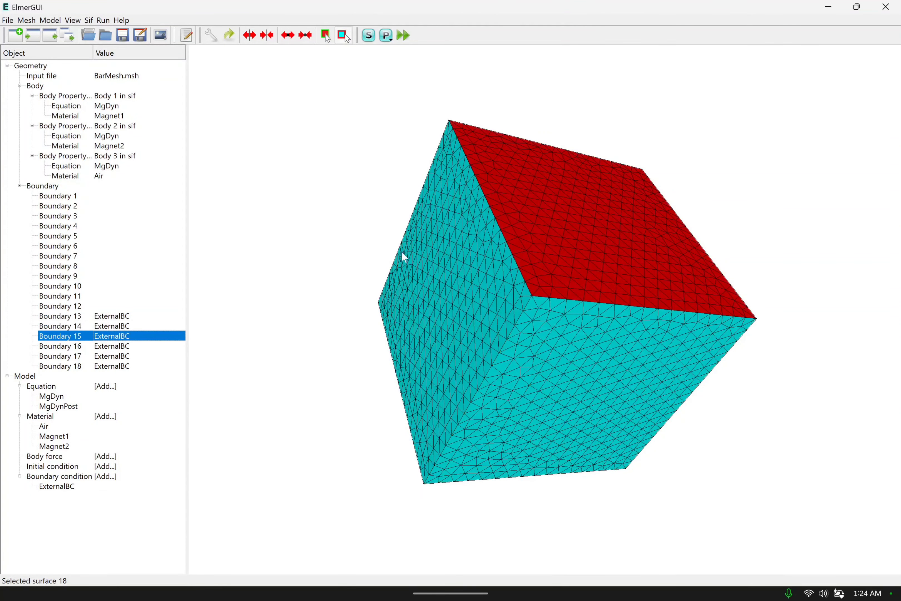
mouse_move(328, 271)
mouse_down()
mouse_move(614, 262)
mouse_move(628, 284)
mouse_up()
mouse_move(399, 178)
mouse_down()
mouse_move(630, 307)
mouse_move(659, 263)
mouse_up()
drag(370, 184, 551, 449)
scroll(548, 443, down, 4)
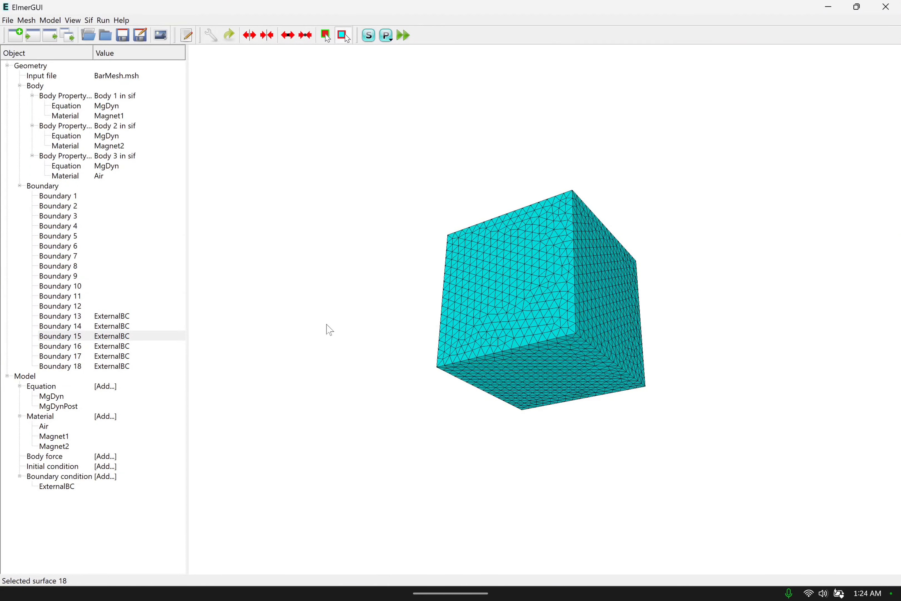
middle_drag(327, 325, 280, 341)
Generate the solver input file from the finished model setup and open it for editing.
click(49, 21)
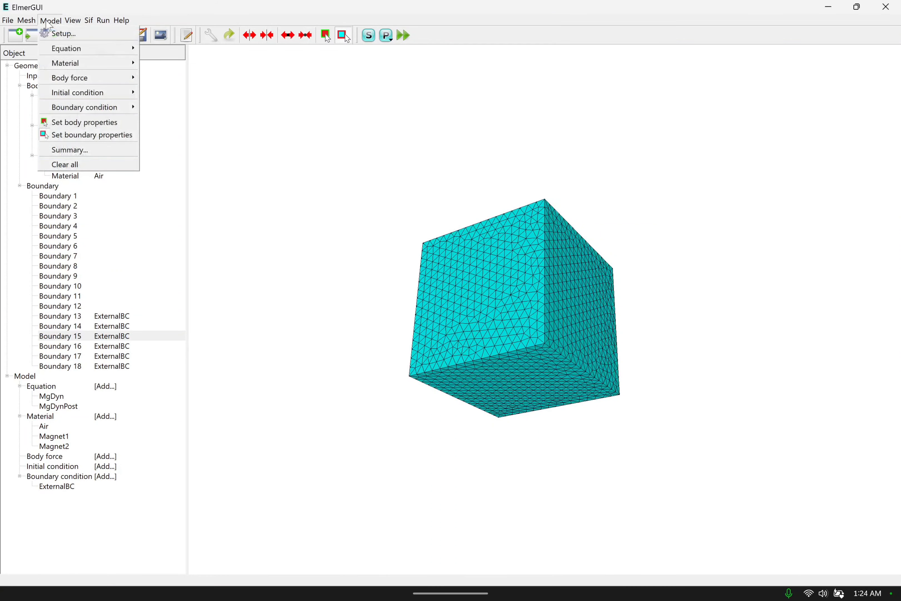
click(47, 20)
click(46, 21)
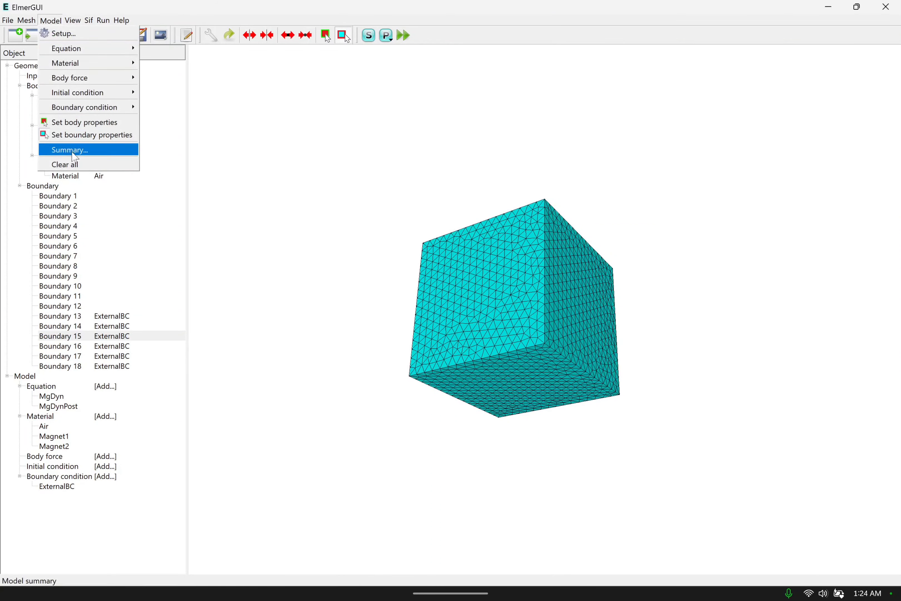
mouse_move(87, 20)
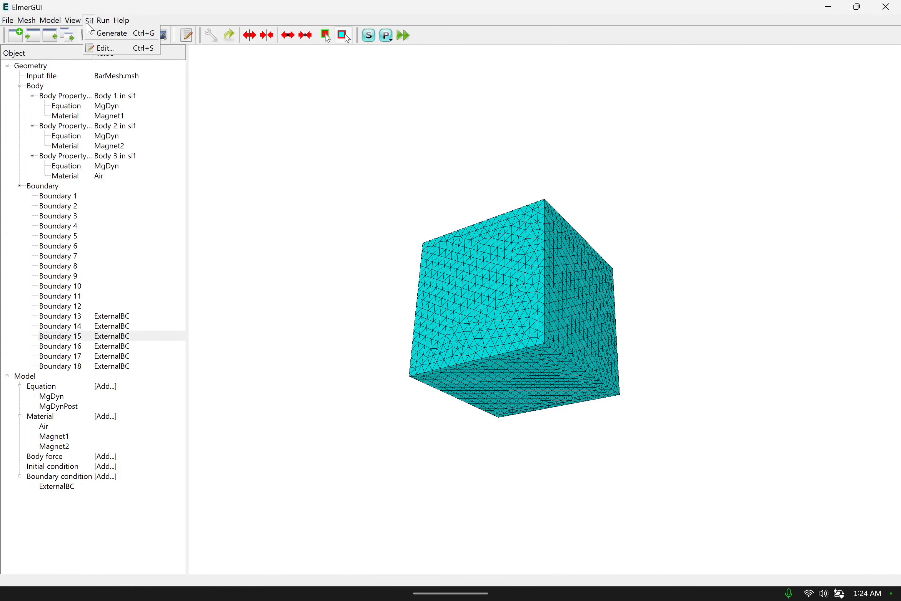
click(104, 34)
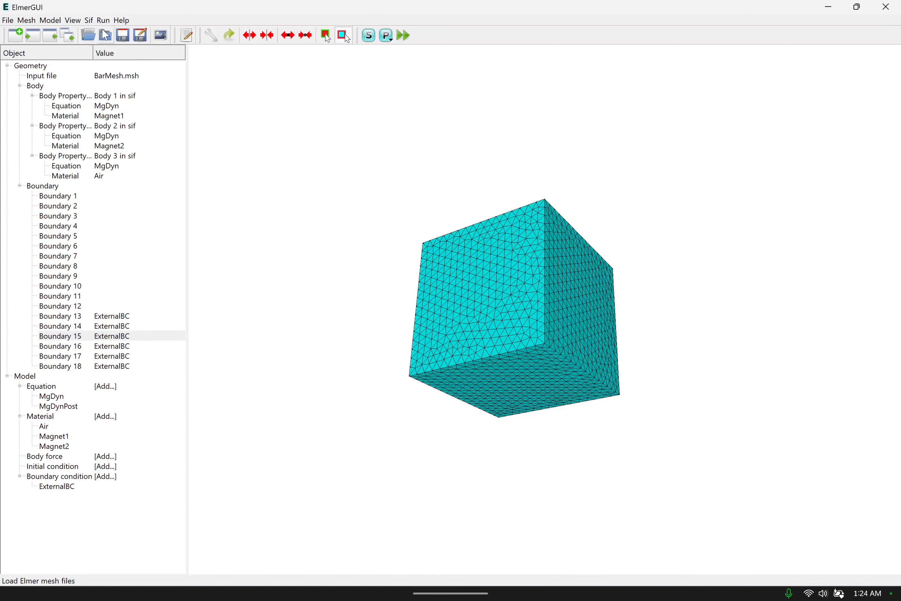
click(90, 21)
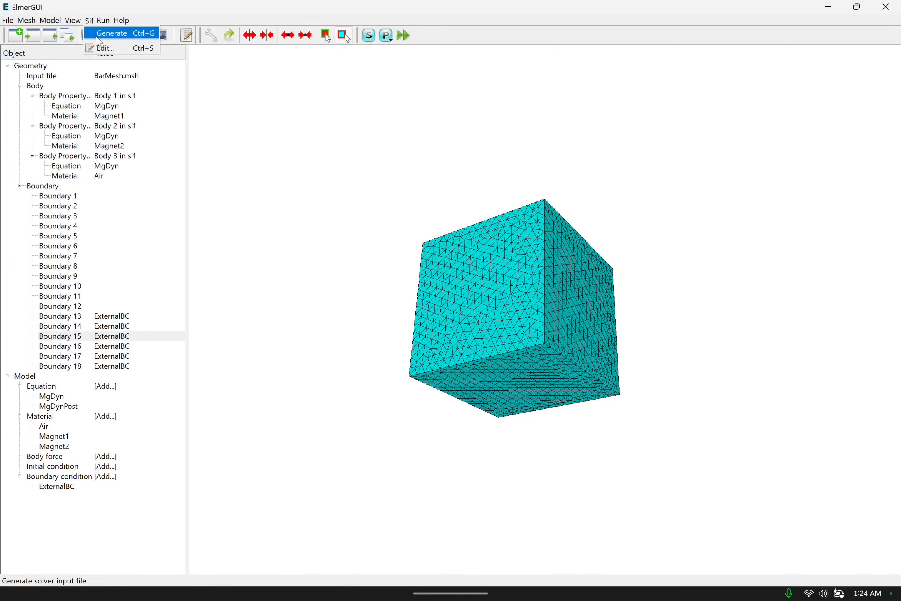
click(102, 48)
Look through the solver input file and delete its Equation 1 and Equation 2 blocks.
scroll(413, 273, up, 3)
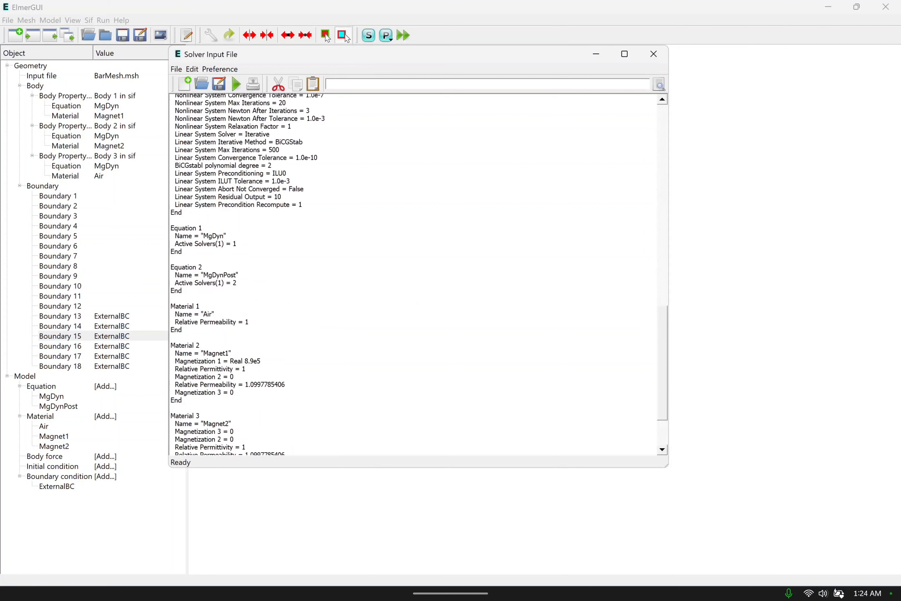
scroll(413, 273, up, 5)
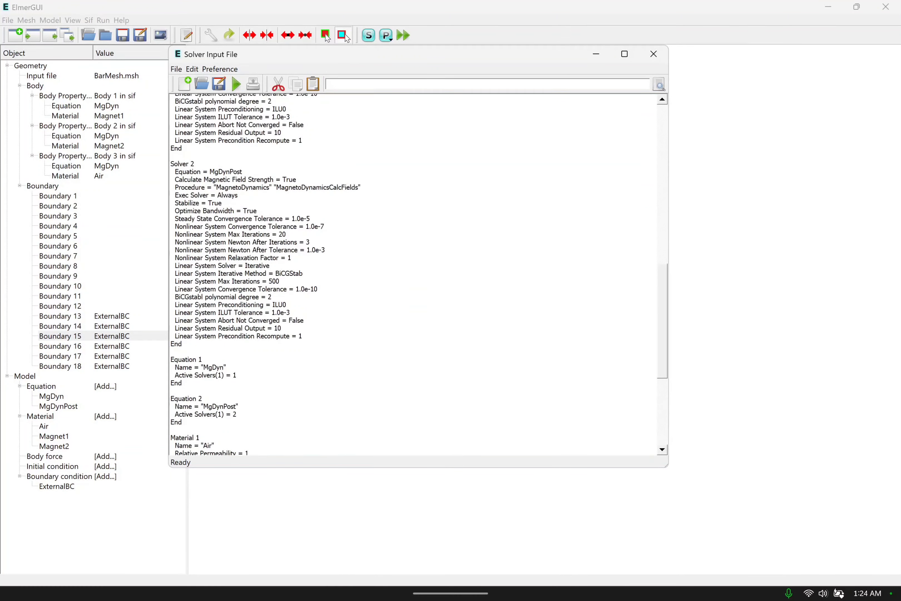
scroll(413, 273, up, 15)
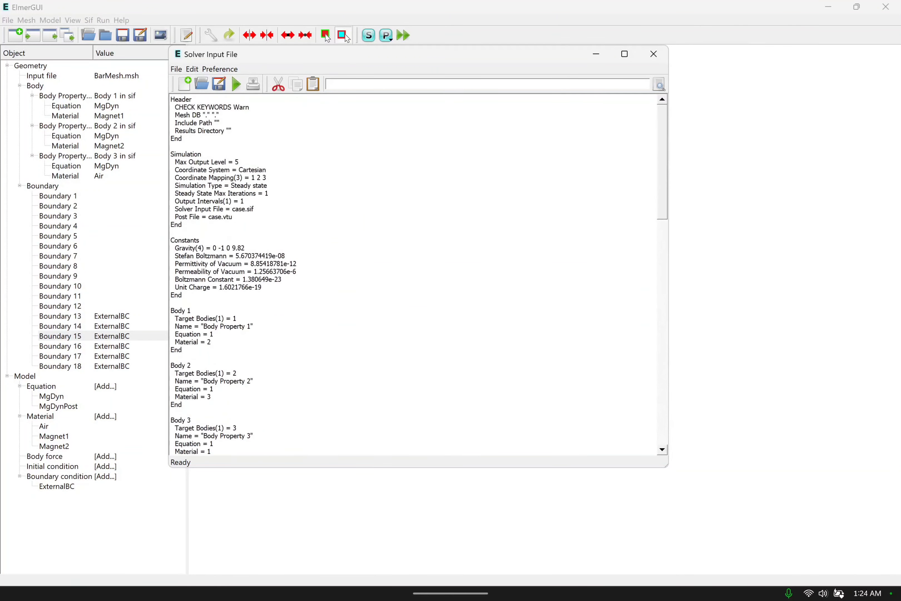
scroll(413, 273, down, 20)
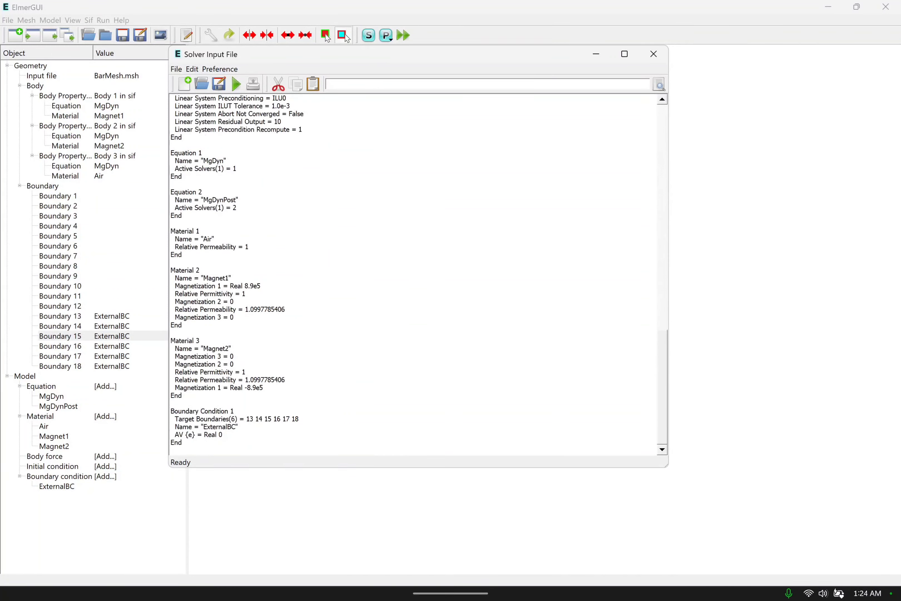
scroll(413, 273, up, 3)
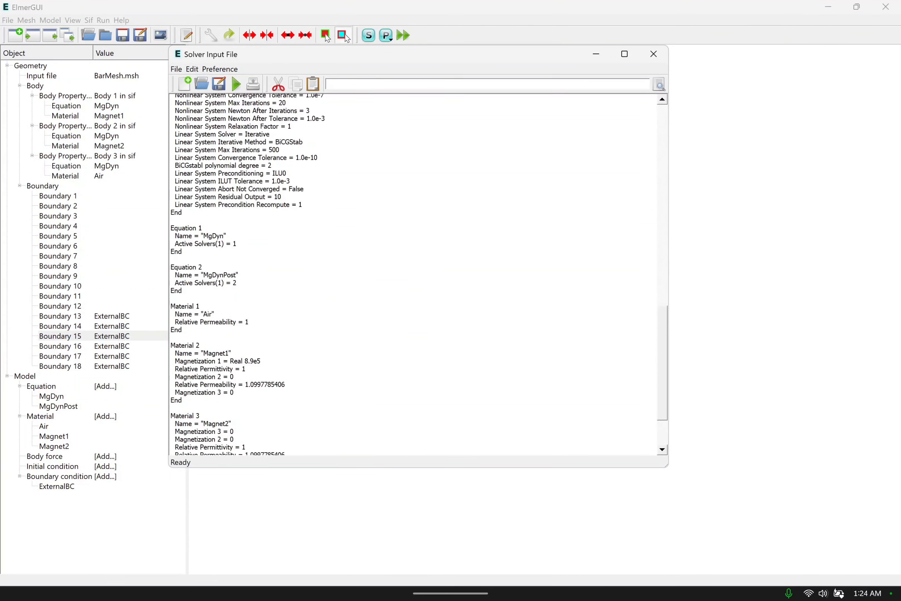
drag(183, 290, 171, 228)
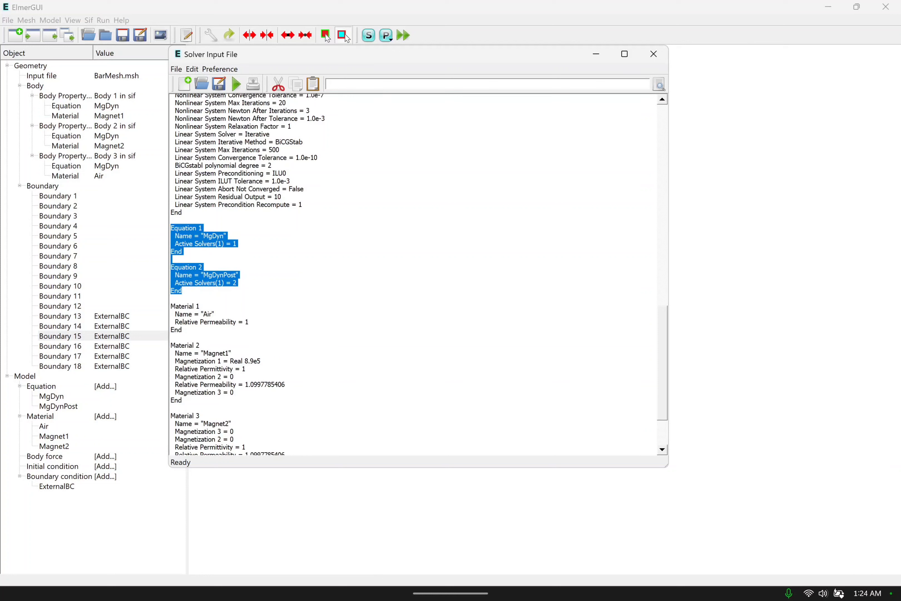
key(Delete)
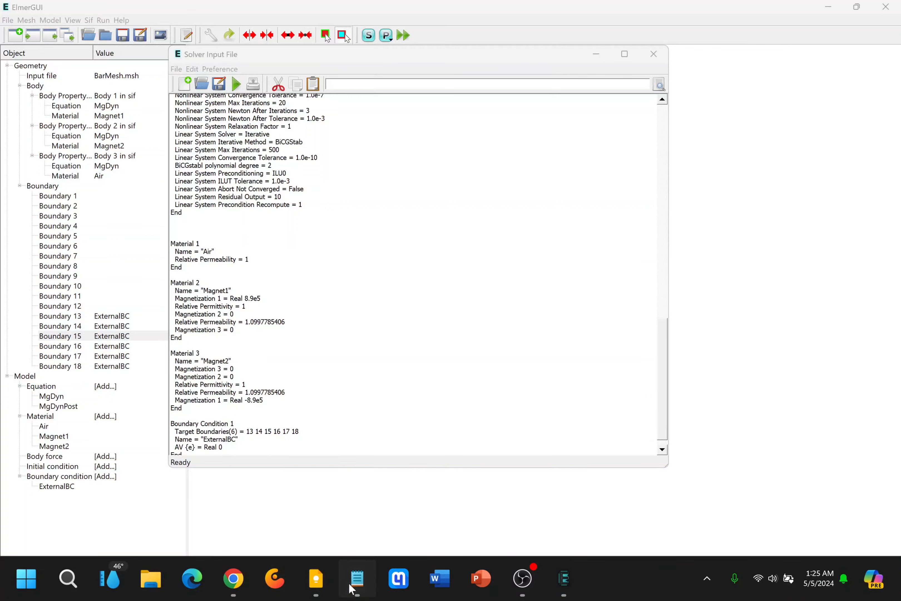
Copy the Equation 1 block "MgDyn" with Active Solvers(2) = 1 2 from the Notepad notes into ElmerGUI's solver input file above Material 1.
click(356, 579)
click(340, 424)
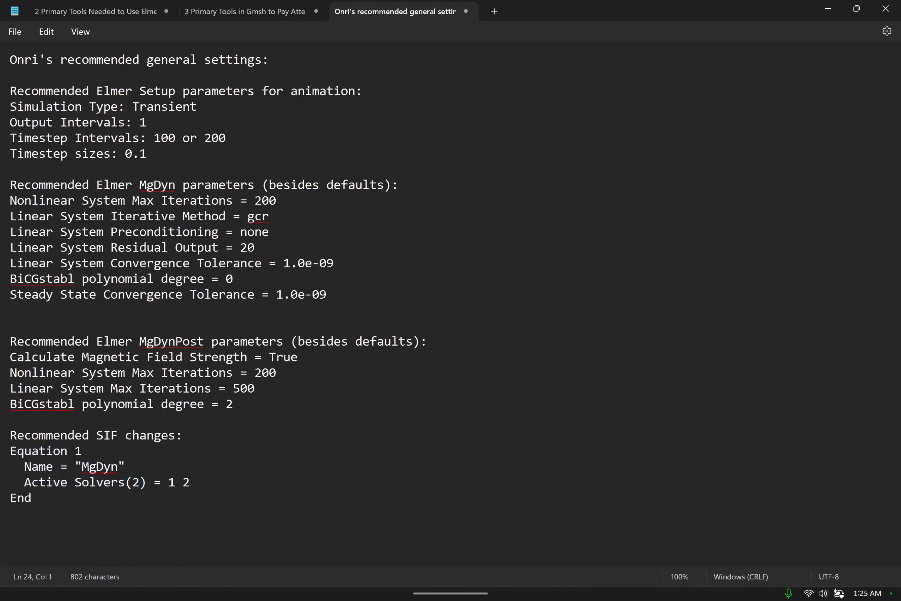
drag(32, 498, 6, 454)
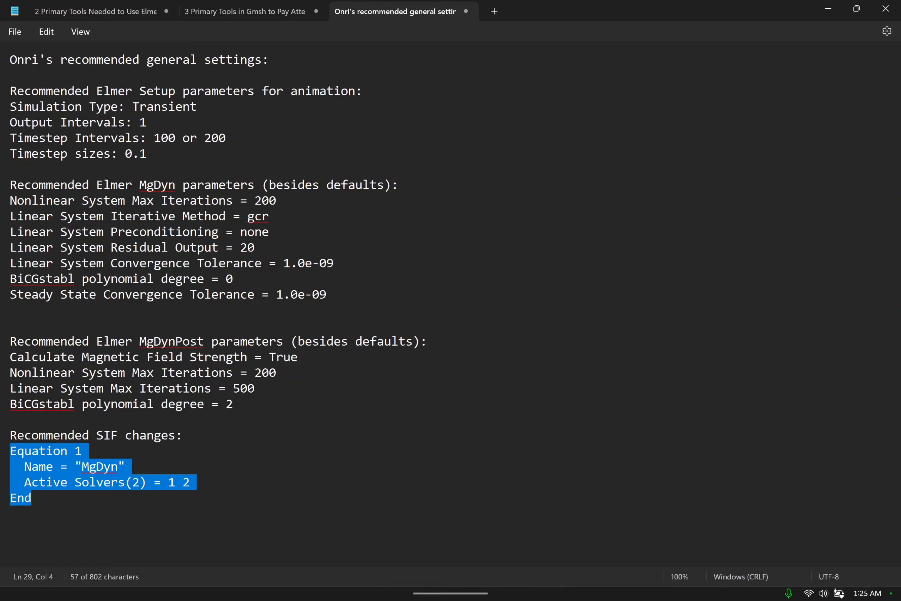
click(91, 452)
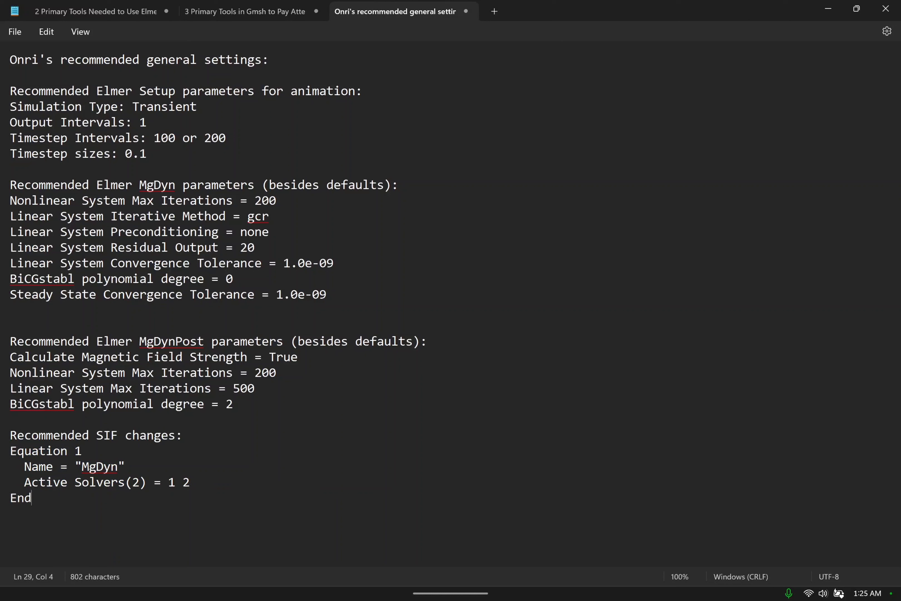
shift+click(6, 453)
key(ctrl+c)
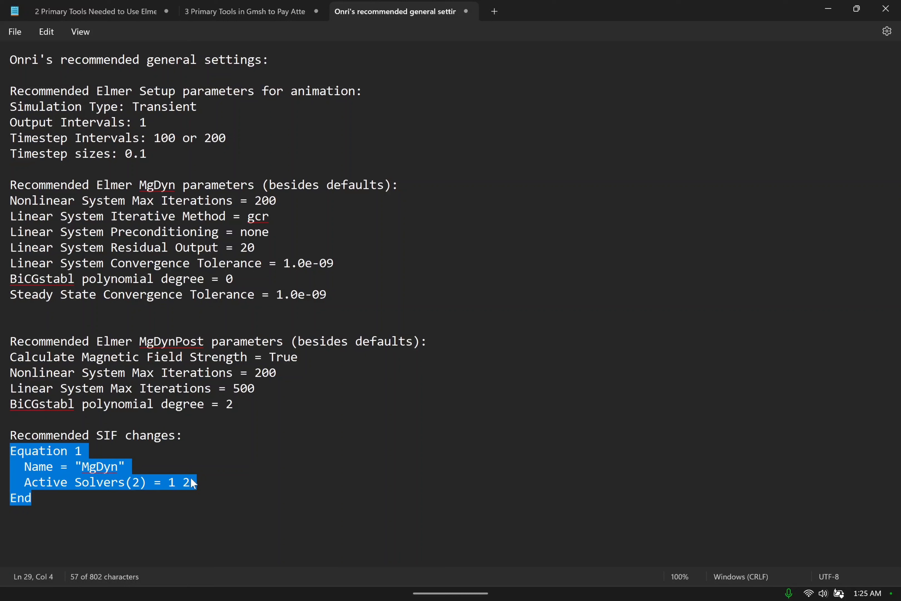
key(alt+Tab)
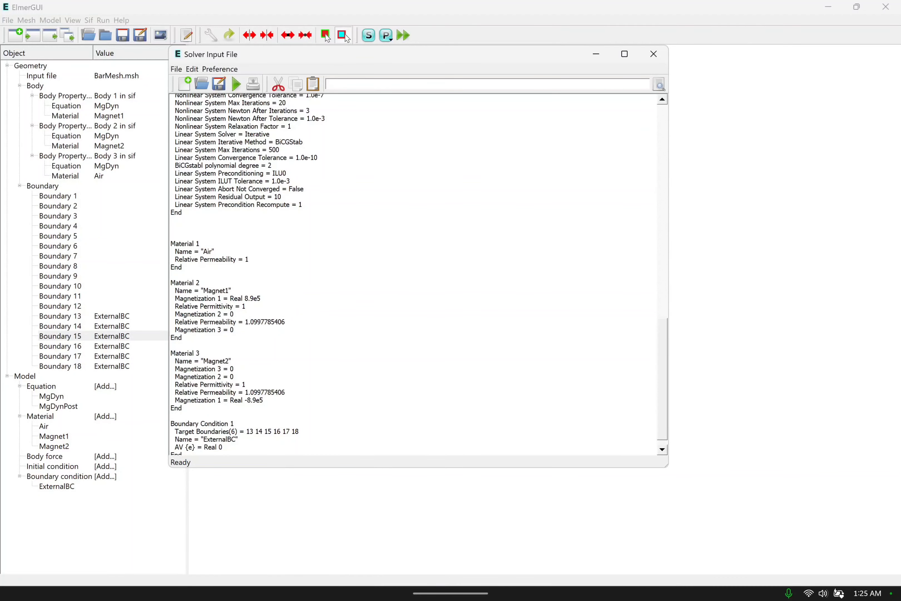
key(ctrl+v)
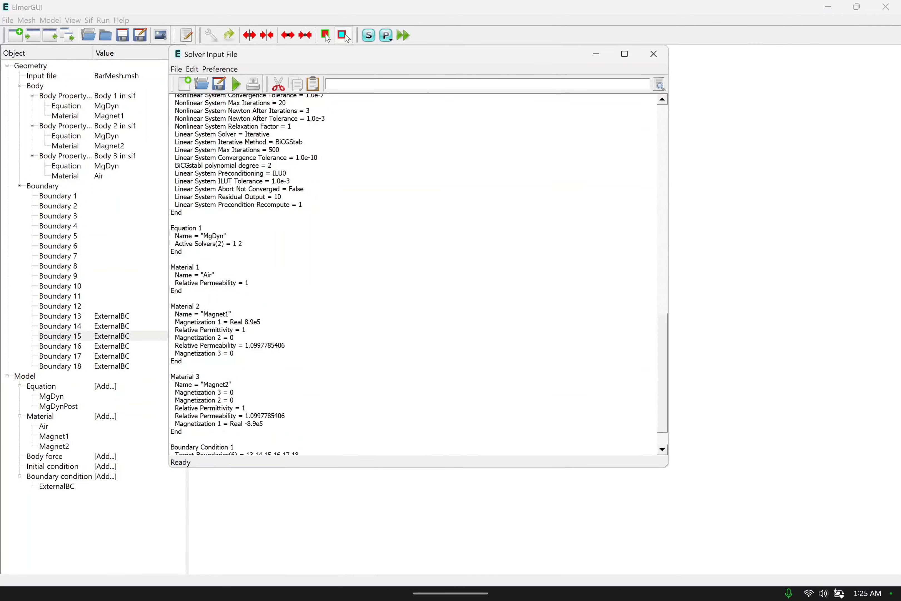
Save the edited solver input file and run the solver, choosing the BarMagnets folder in Downloads as the project directory.
scroll(413, 274, down, 2)
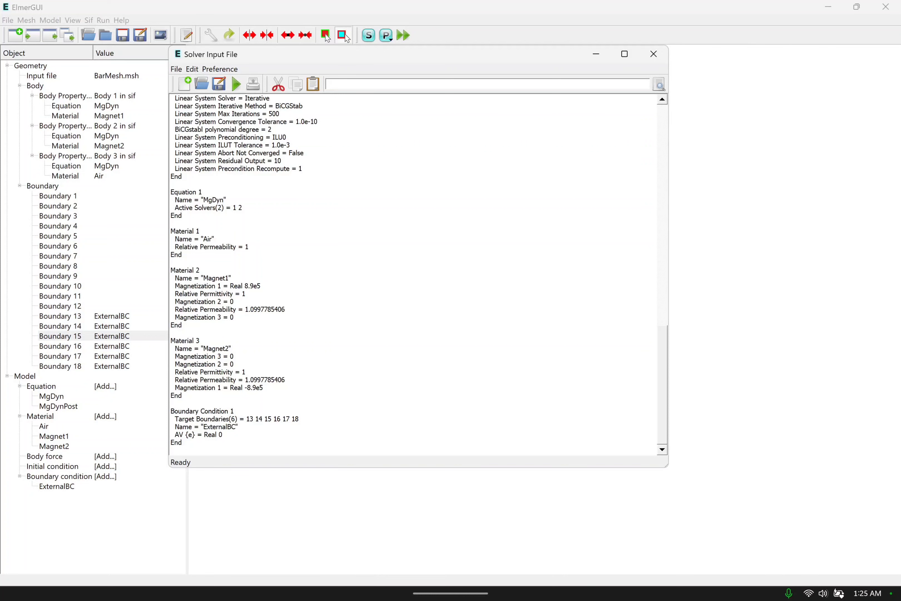
scroll(413, 274, up, 2)
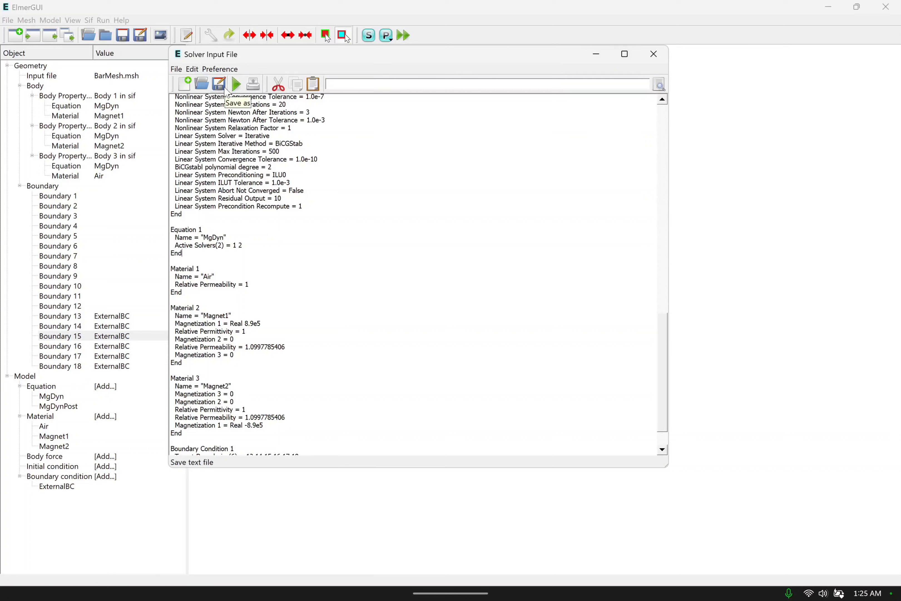
click(177, 69)
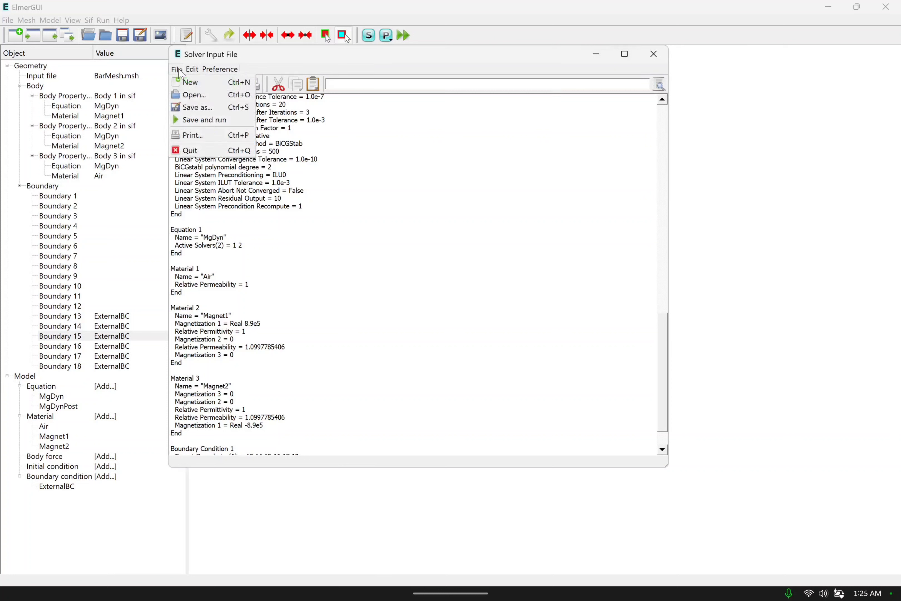
click(179, 71)
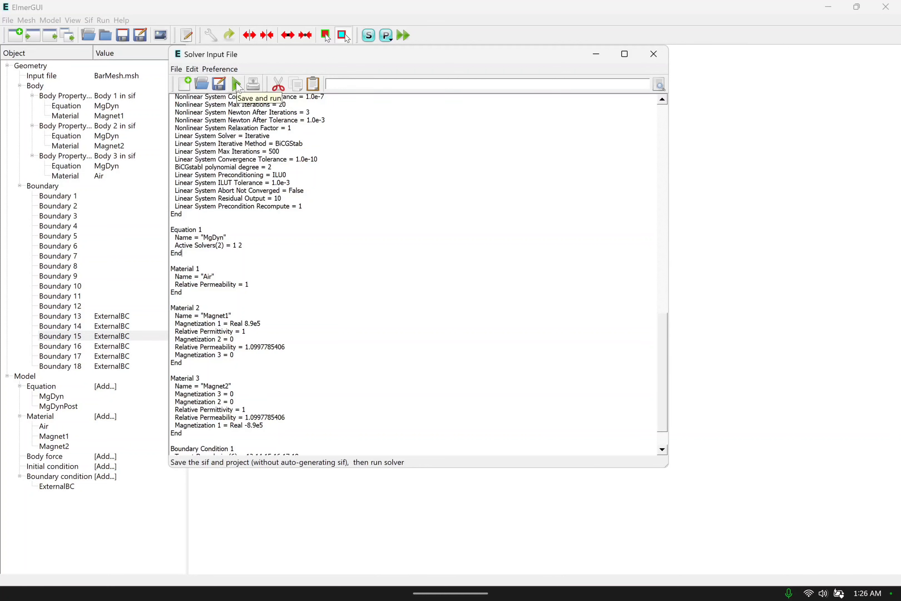
click(237, 84)
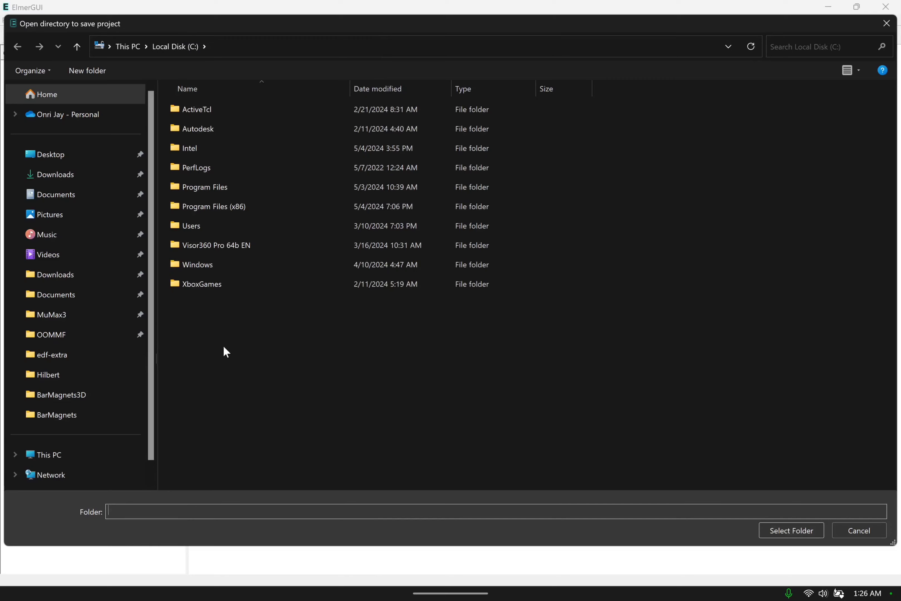
click(61, 175)
click(213, 159)
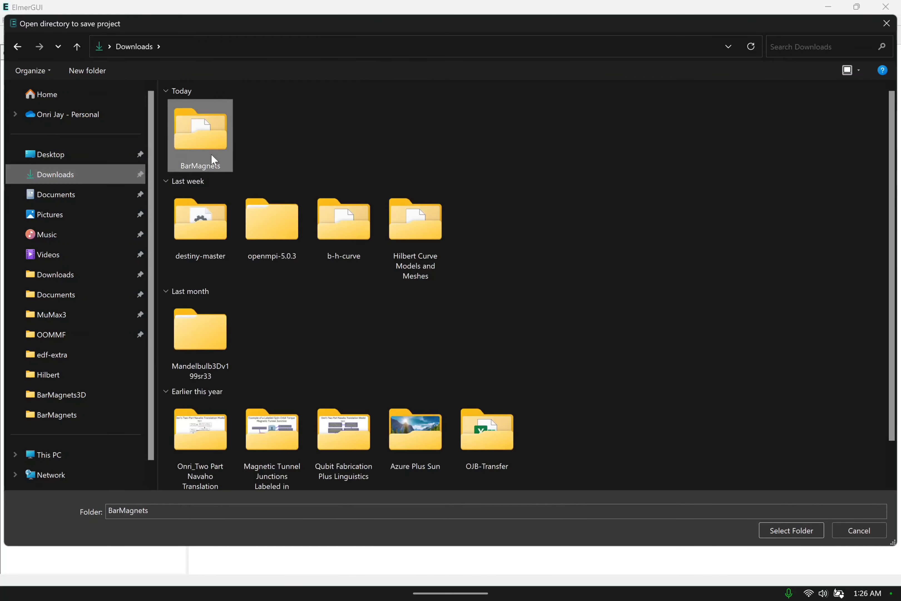
double_click(211, 154)
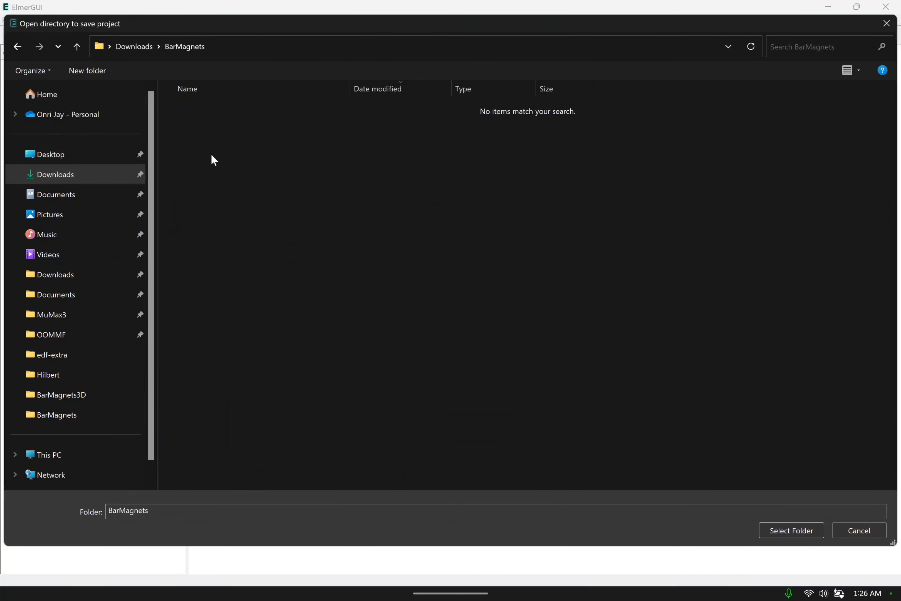
click(794, 529)
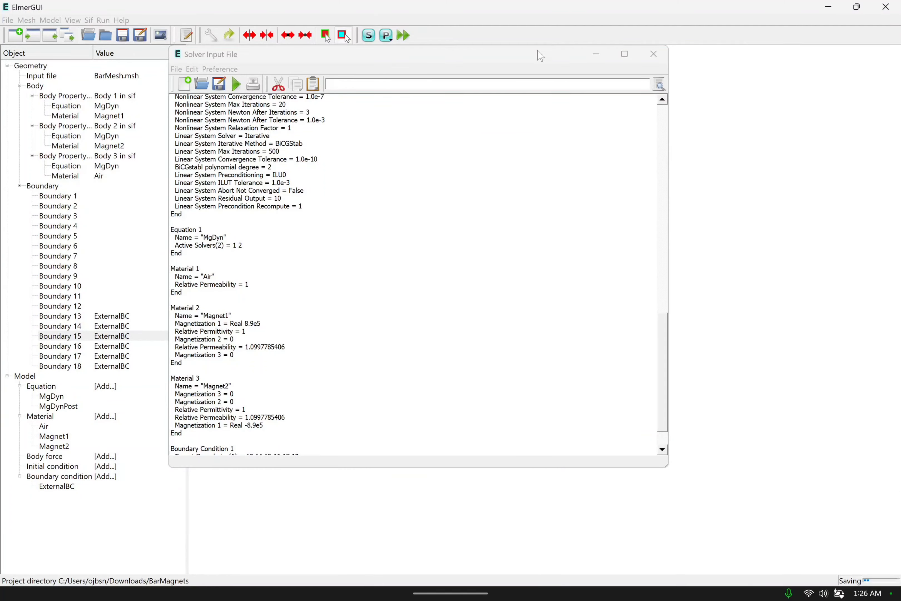
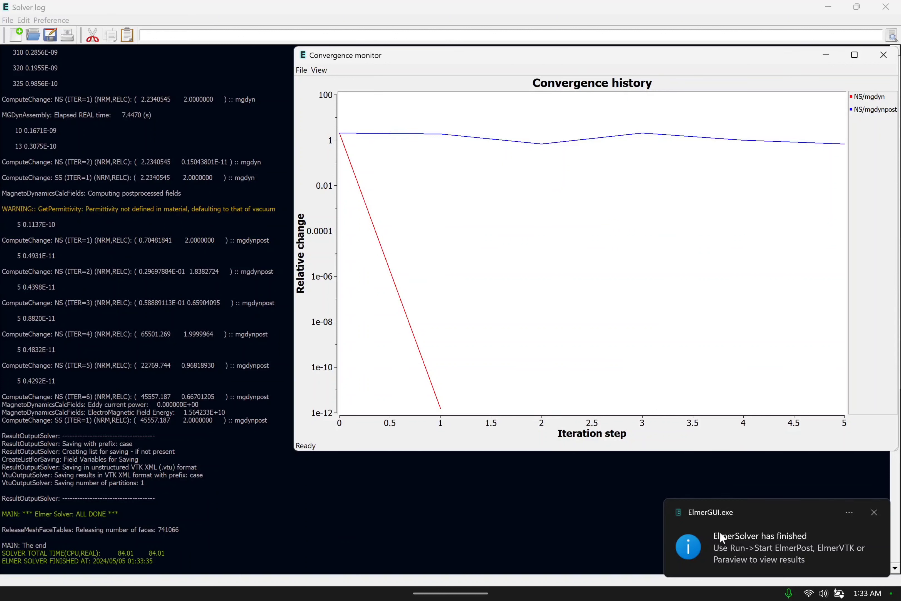
Close the convergence monitor, solver log and solver input file, and open the results in the ElmerVTK postprocessor.
click(874, 512)
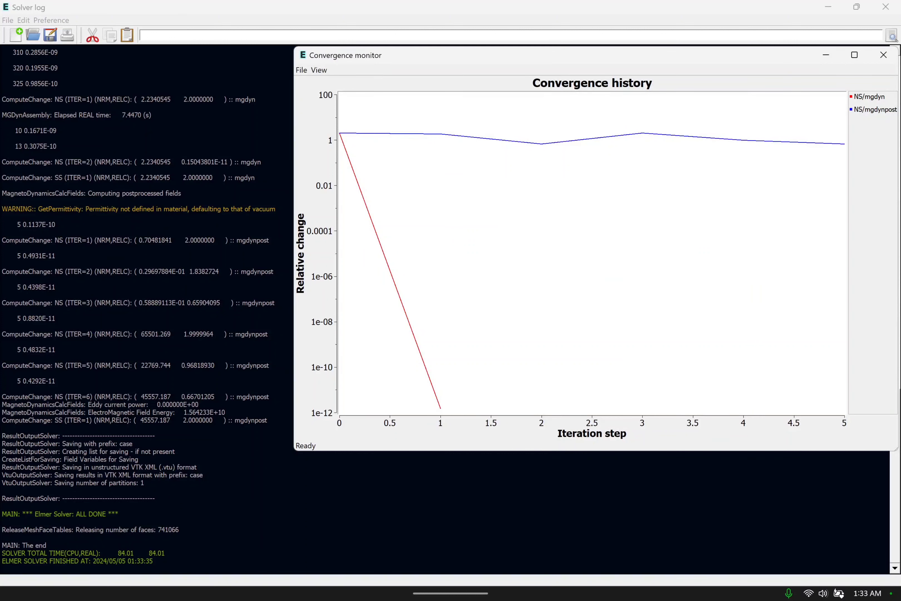
click(884, 54)
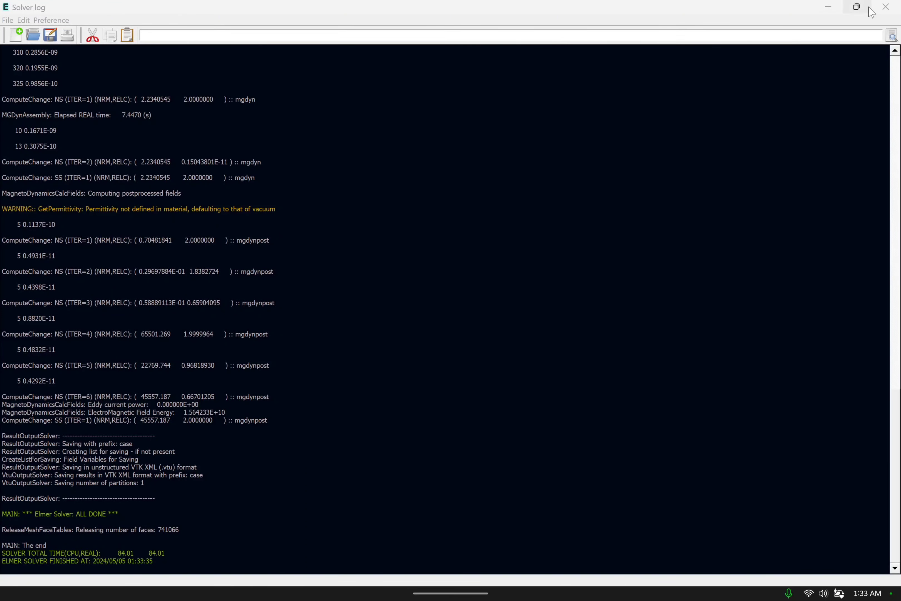
click(886, 6)
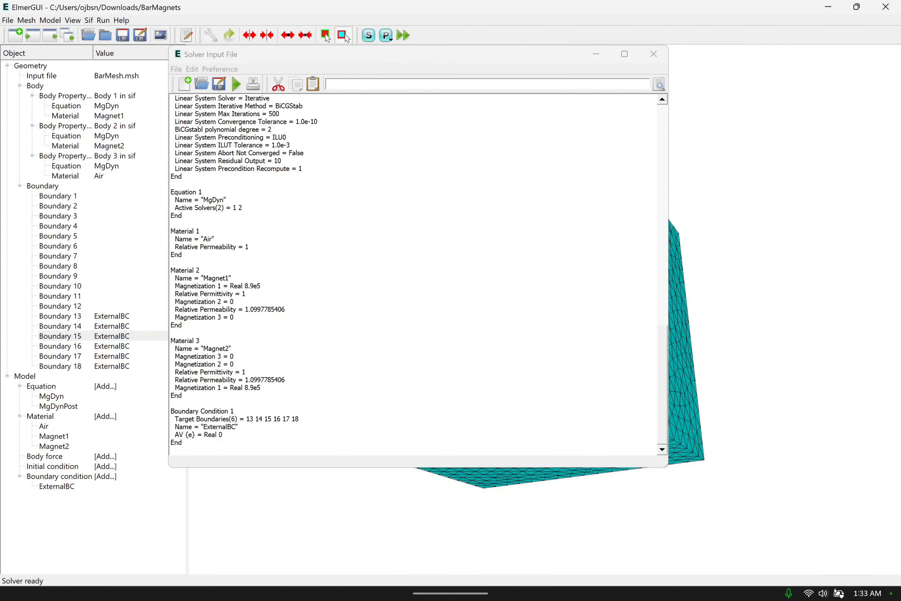
click(660, 57)
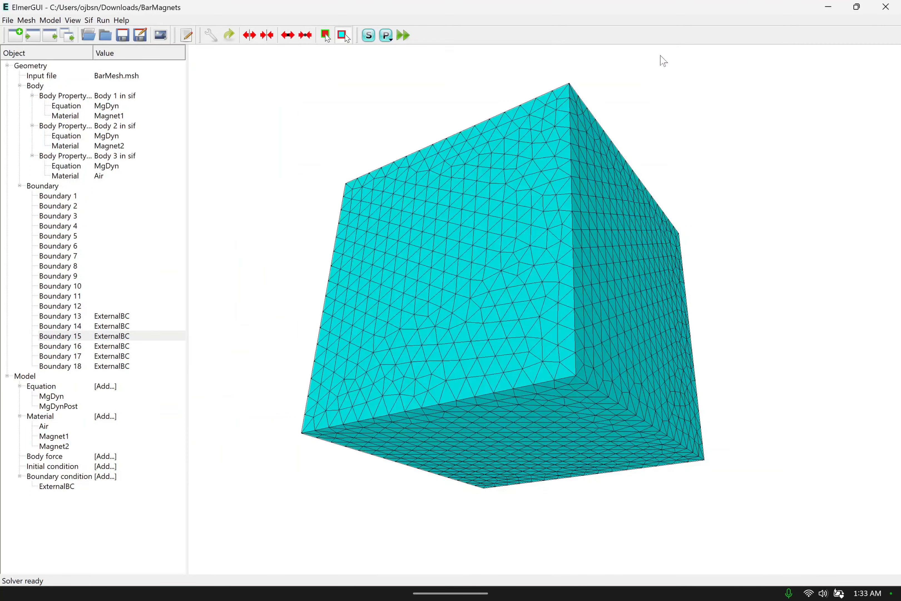
click(100, 20)
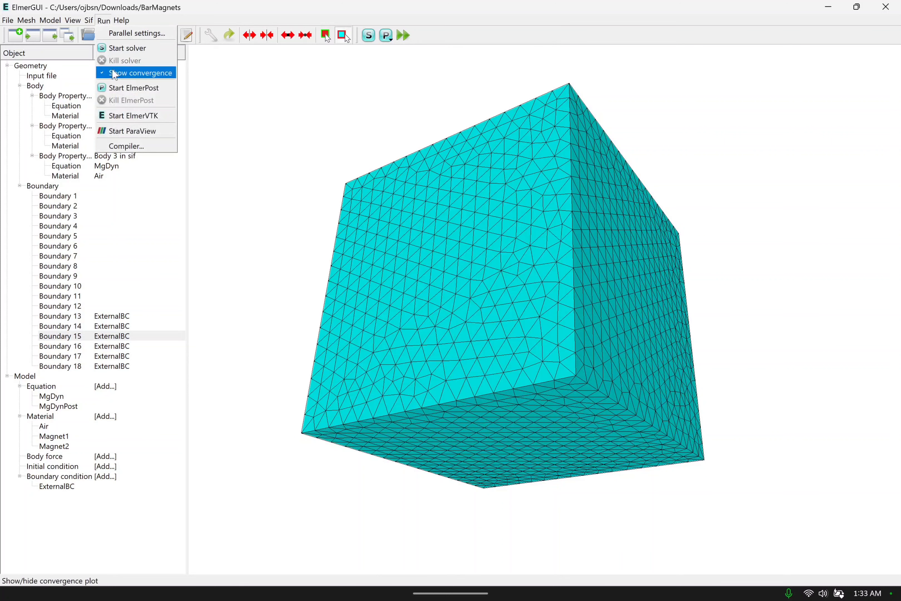
click(134, 115)
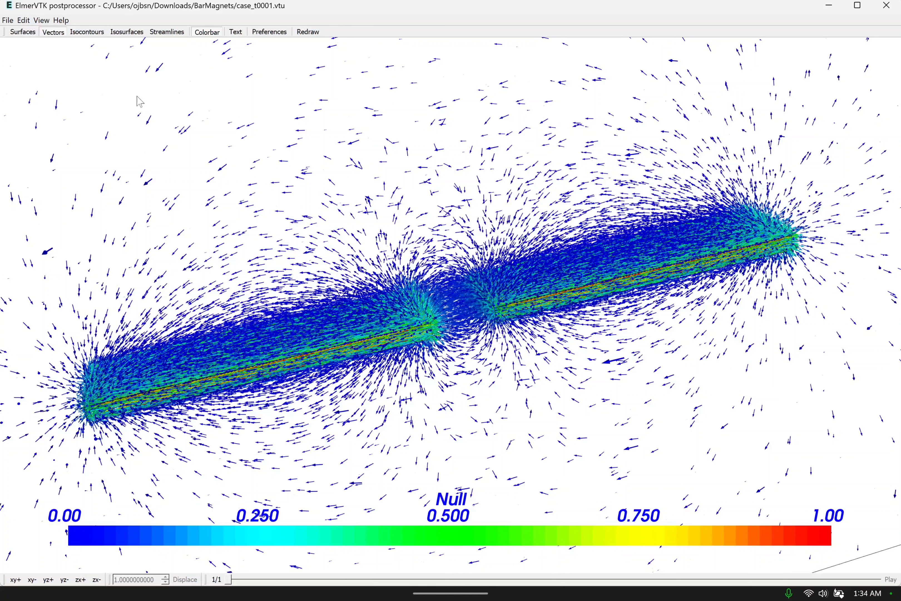
Save the current vector view as the PNG picture "Attracting Magnets" in the BarMagnets folder.
click(9, 21)
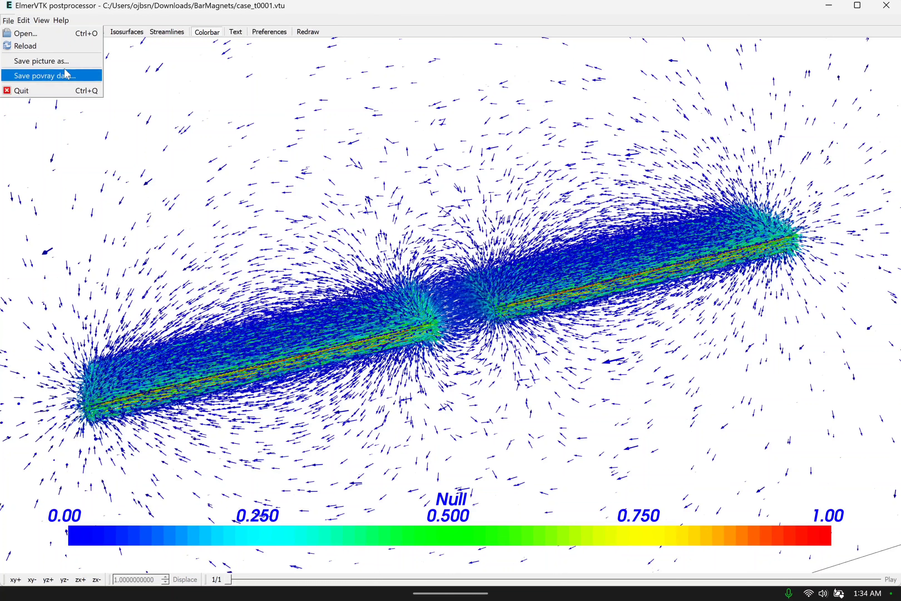
click(53, 62)
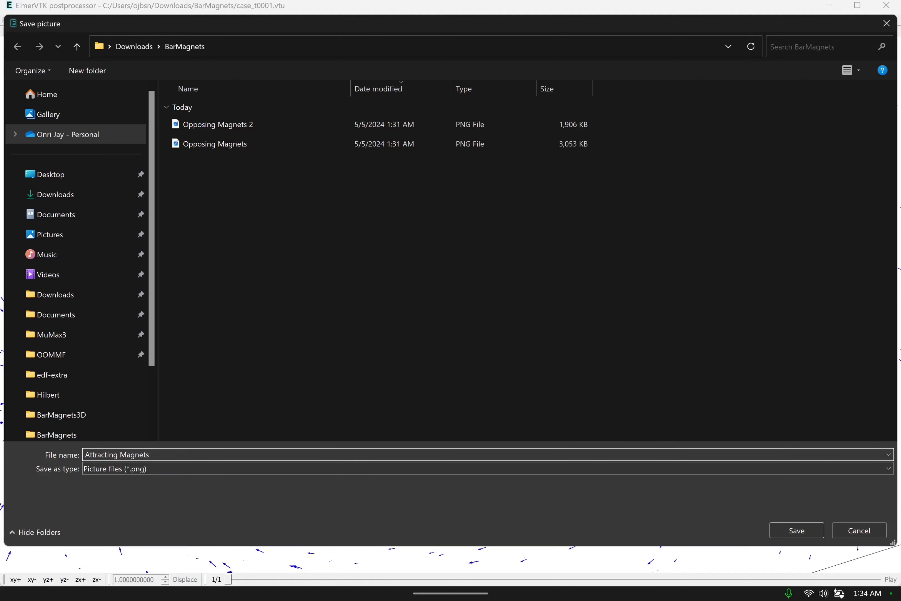
key(Return)
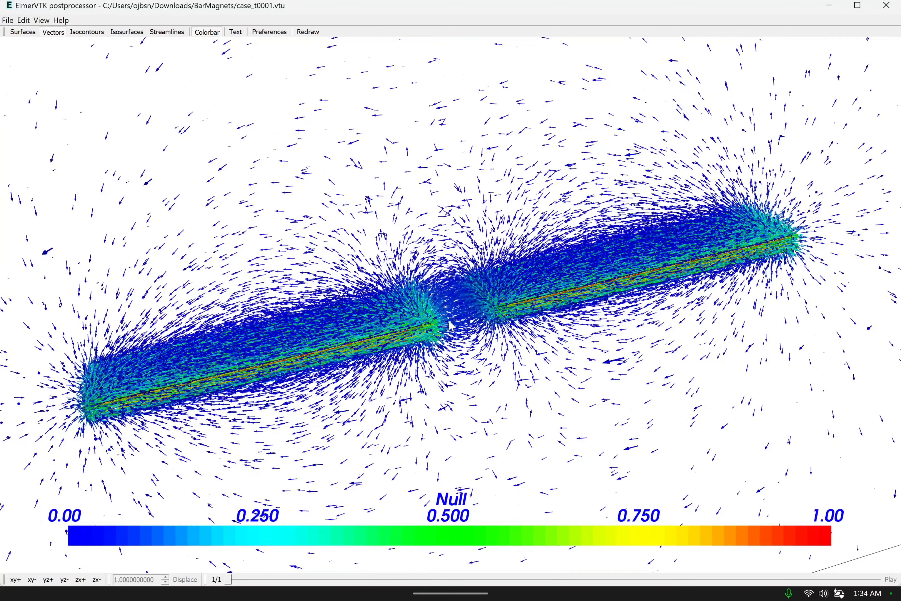
Examine close up the field vectors in the gap between the two bar magnets.
scroll(456, 320, up, 2)
scroll(456, 320, up, 4)
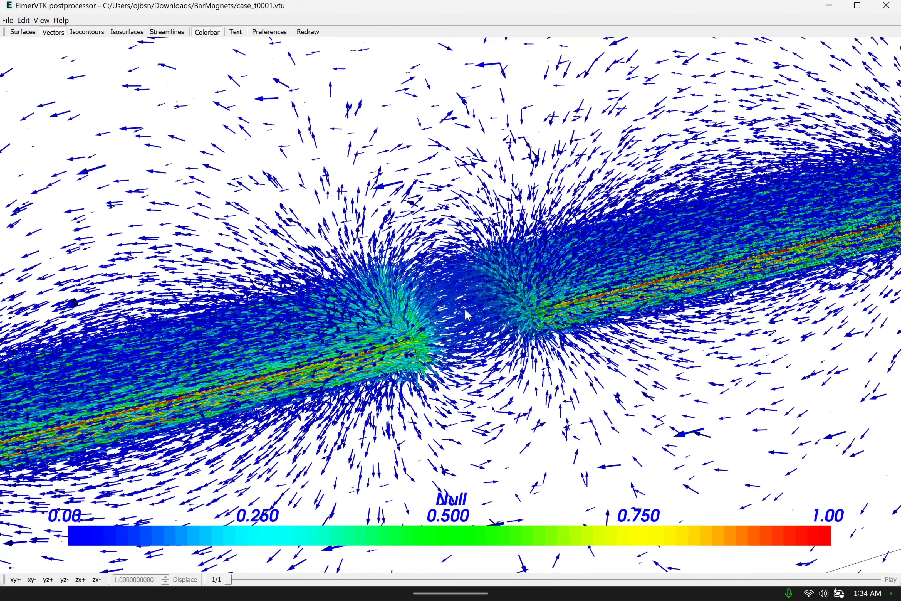
scroll(456, 372, up, 4)
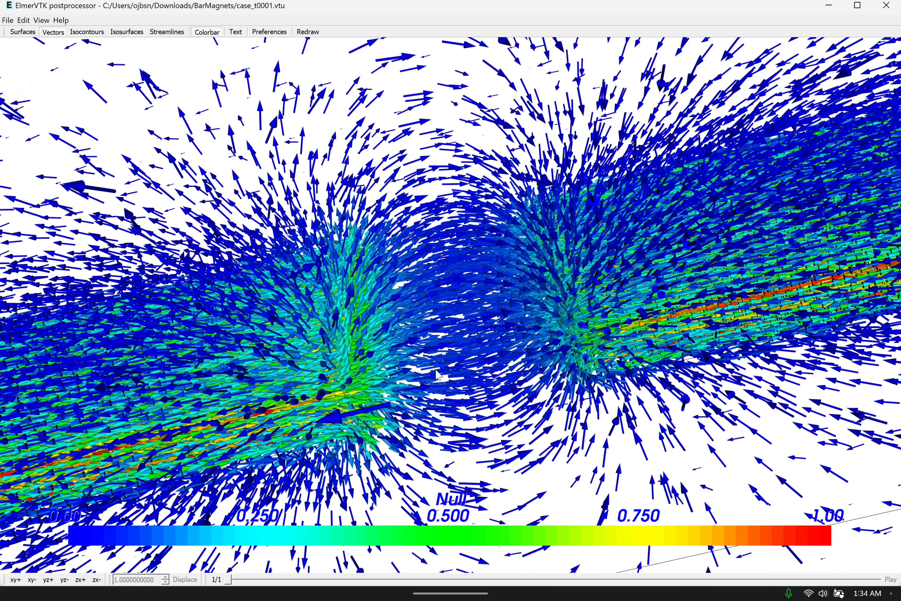
scroll(415, 370, down, 3)
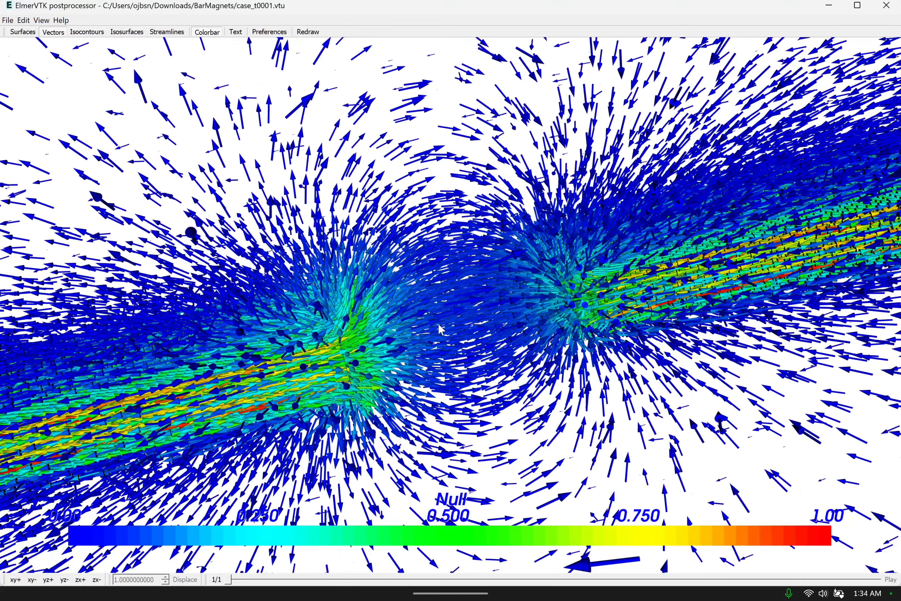
scroll(438, 333, up, 2)
scroll(437, 334, down, 3)
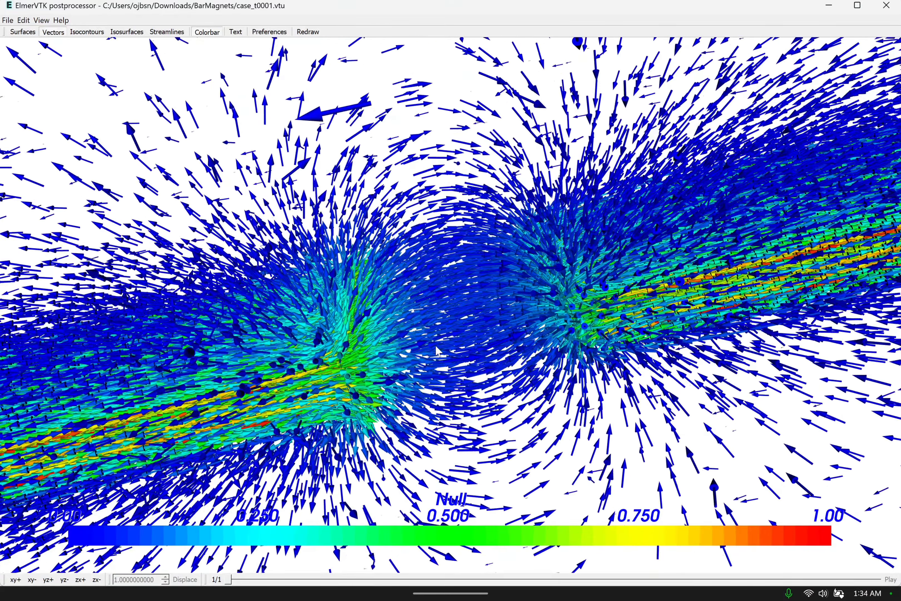
drag(454, 326, 439, 349)
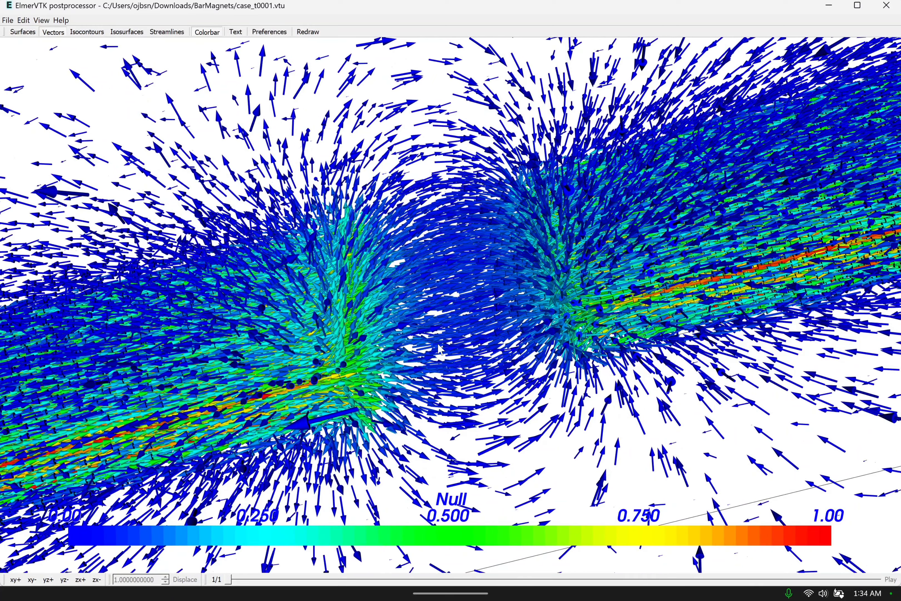
scroll(439, 348, up, 1)
scroll(439, 349, down, 2)
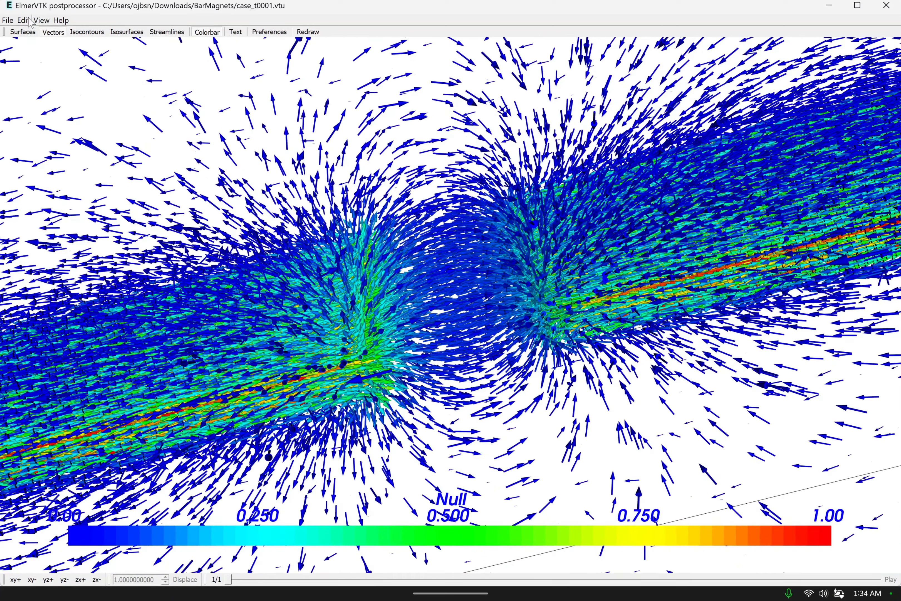
Save the close-up of the gap between the magnets as the PNG picture "Attracting Magnets 2" in the BarMagnets folder.
click(9, 21)
click(37, 61)
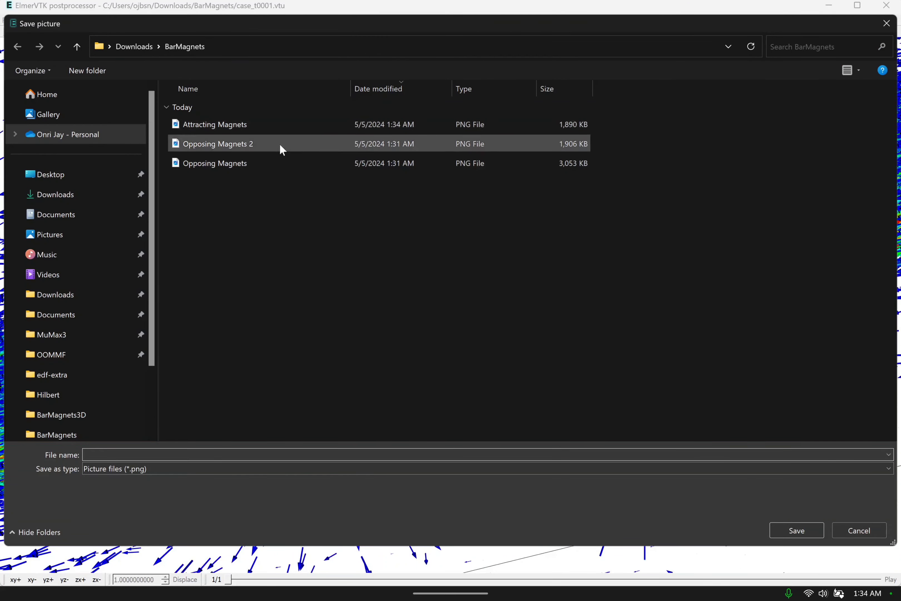
click(252, 126)
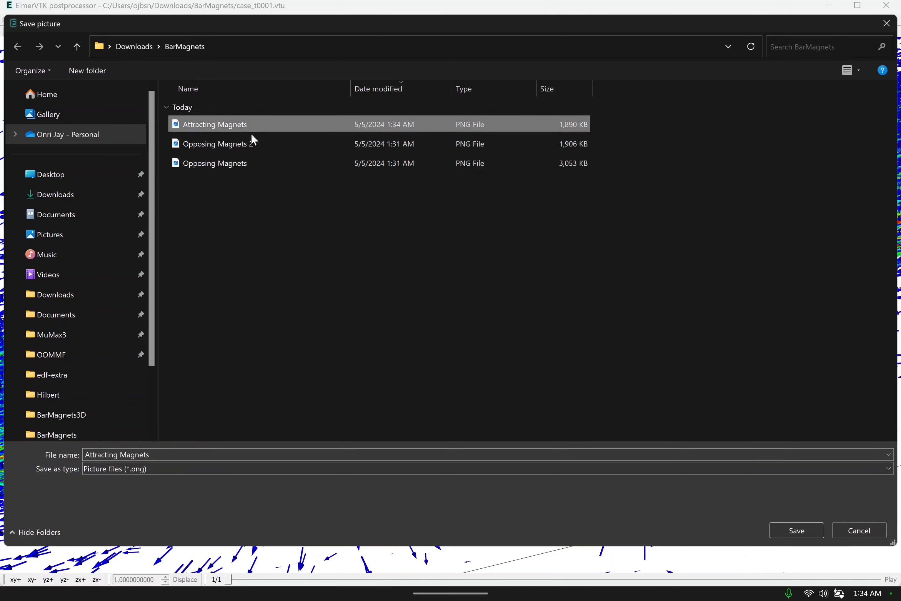
click(155, 455)
click(155, 455)
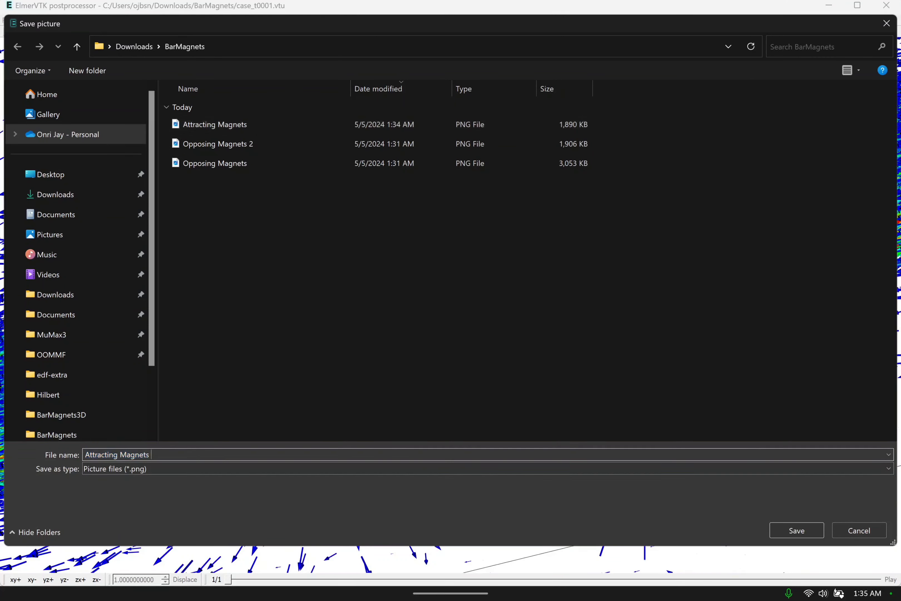
key(Return)
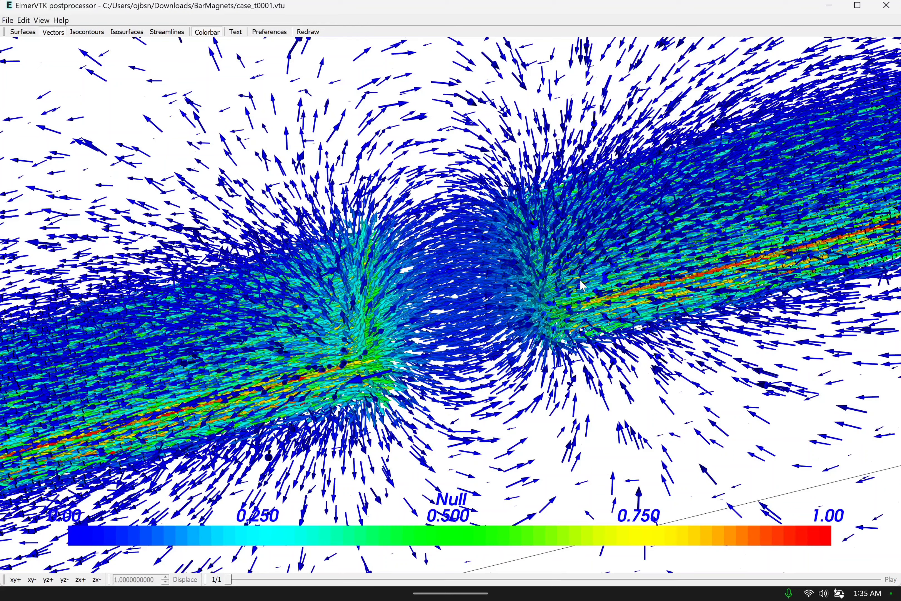
Examine the field vectors around the gap and along both full magnets with the magnets lying nearly horizontal.
scroll(582, 285, down, 2)
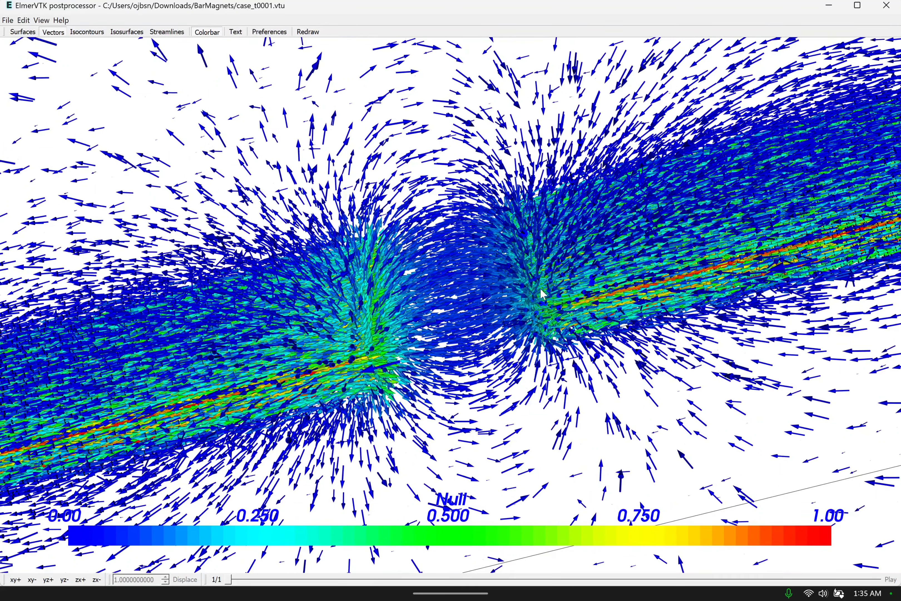
right_drag(540, 290, 523, 300)
drag(523, 298, 508, 343)
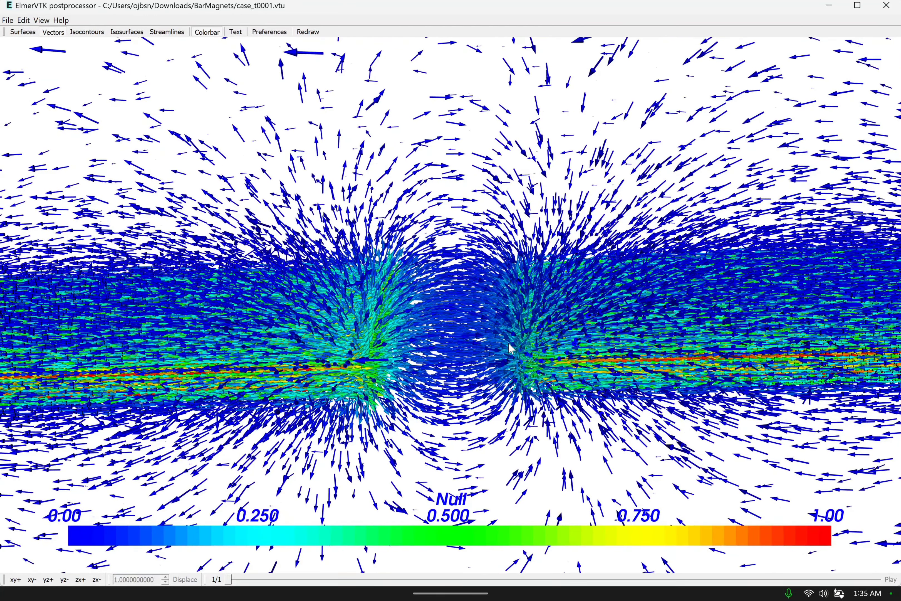
middle_drag(465, 347, 451, 328)
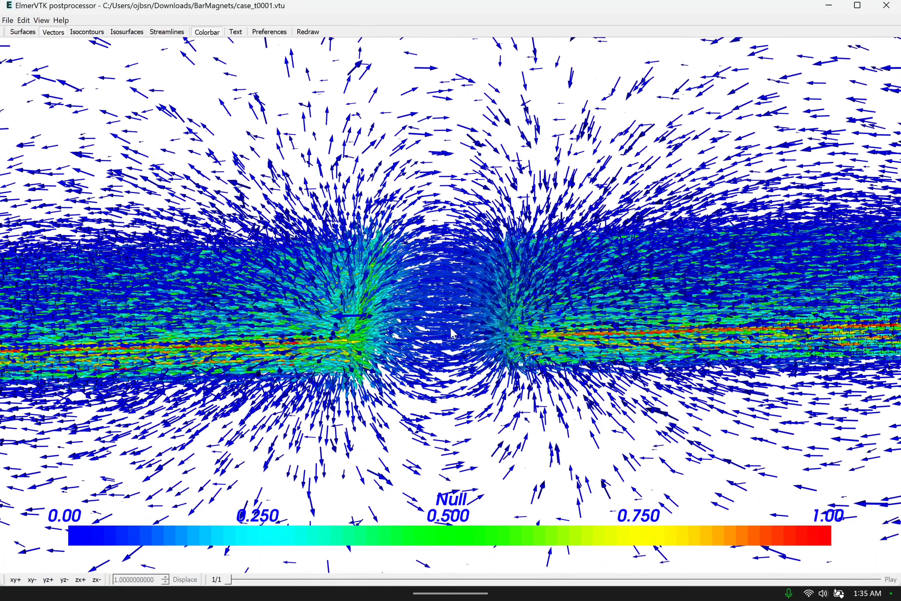
drag(451, 328, 456, 317)
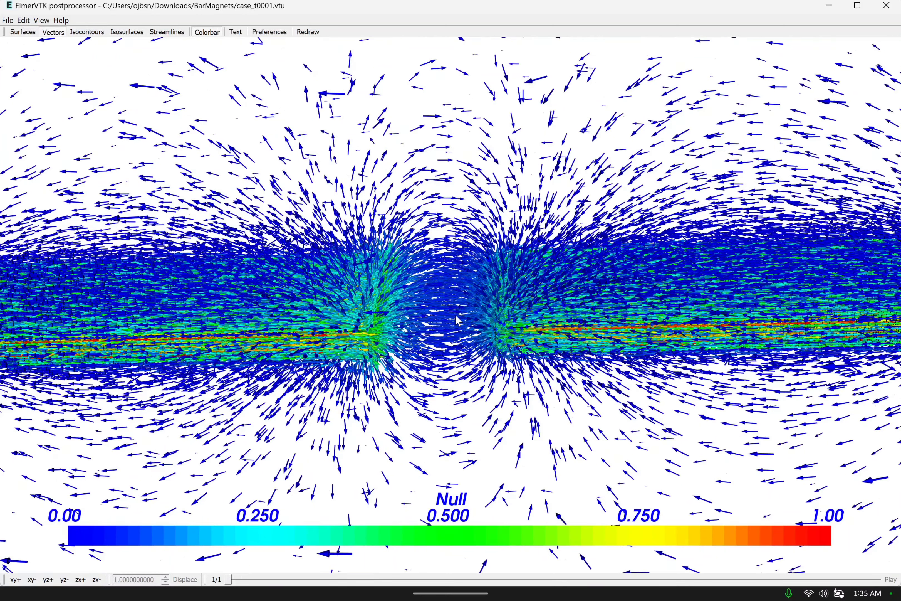
scroll(457, 316, down, 8)
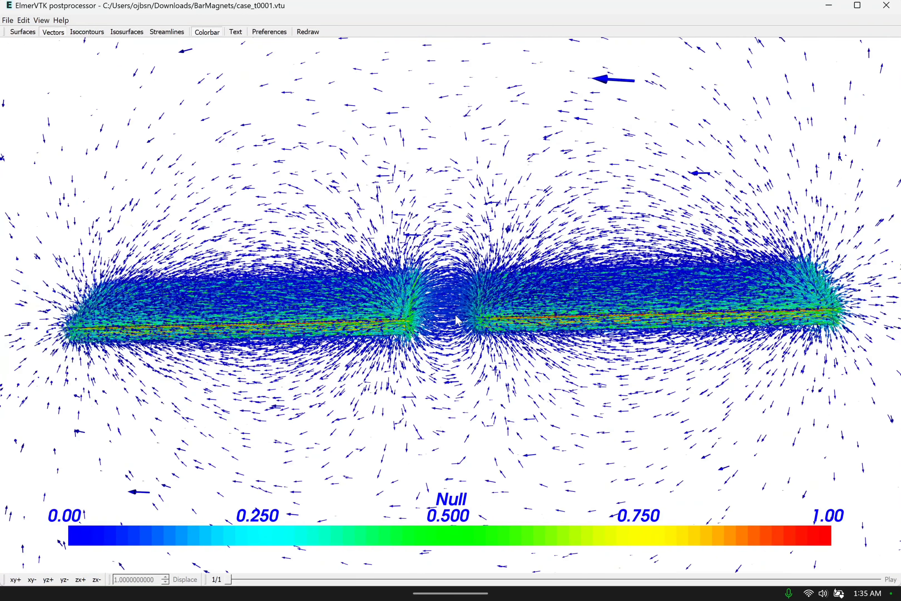
scroll(456, 316, up, 5)
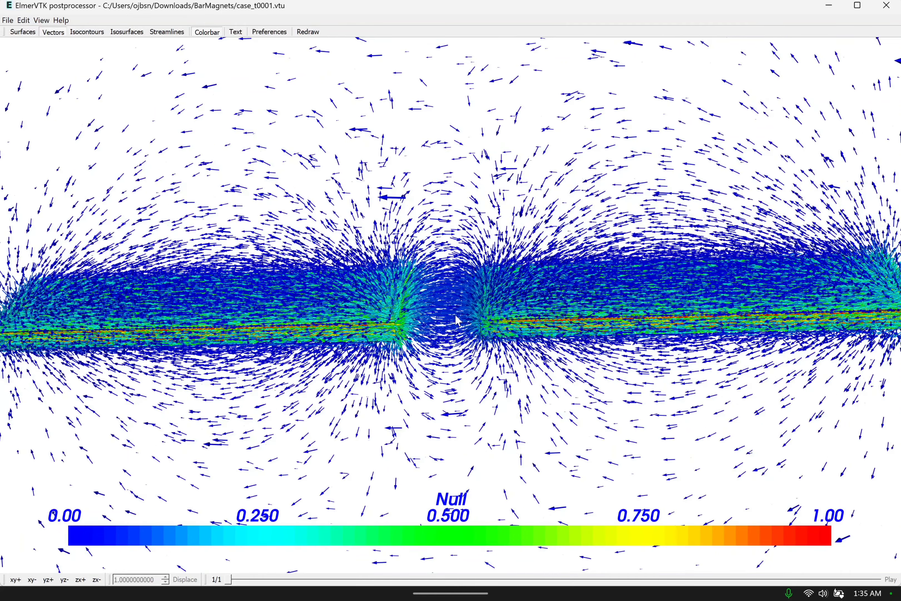
scroll(457, 315, down, 3)
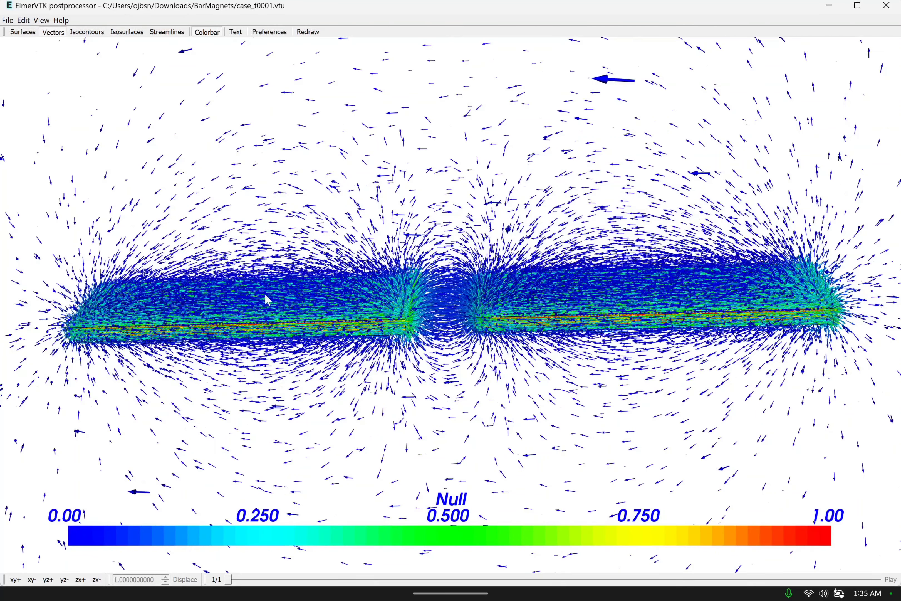
Hide the vector display and reapply it with magnetic flux density, coloured by magnetic flux density_abs.
click(58, 33)
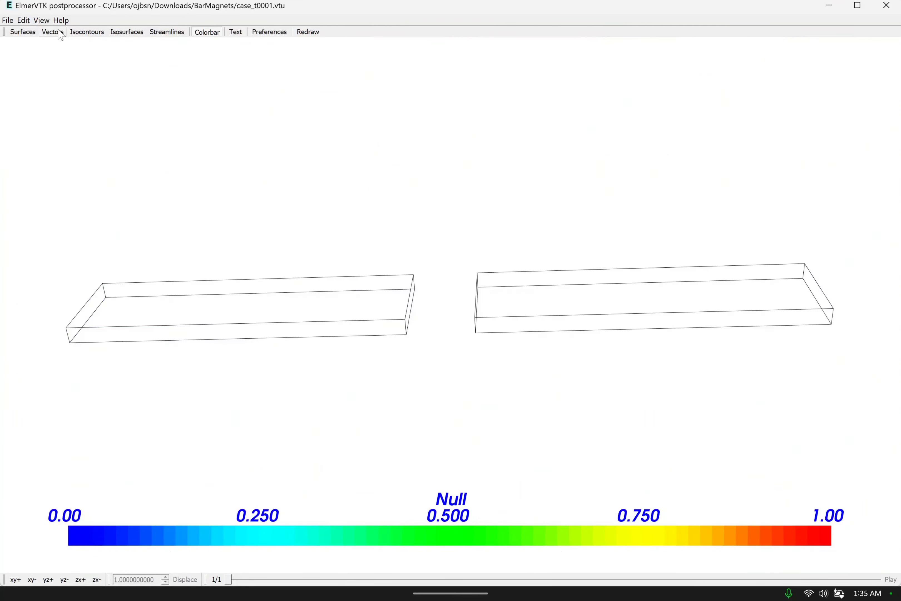
click(61, 35)
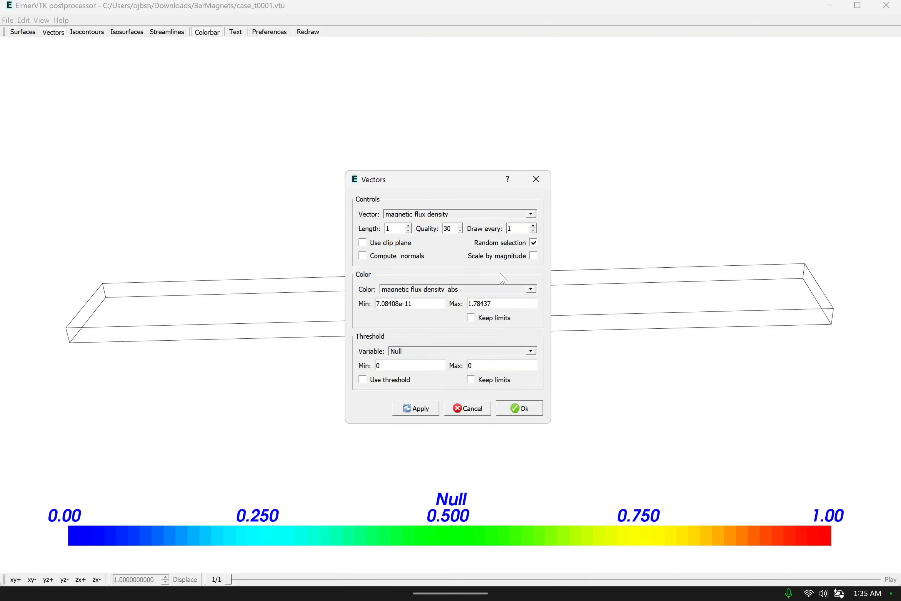
click(417, 408)
click(518, 407)
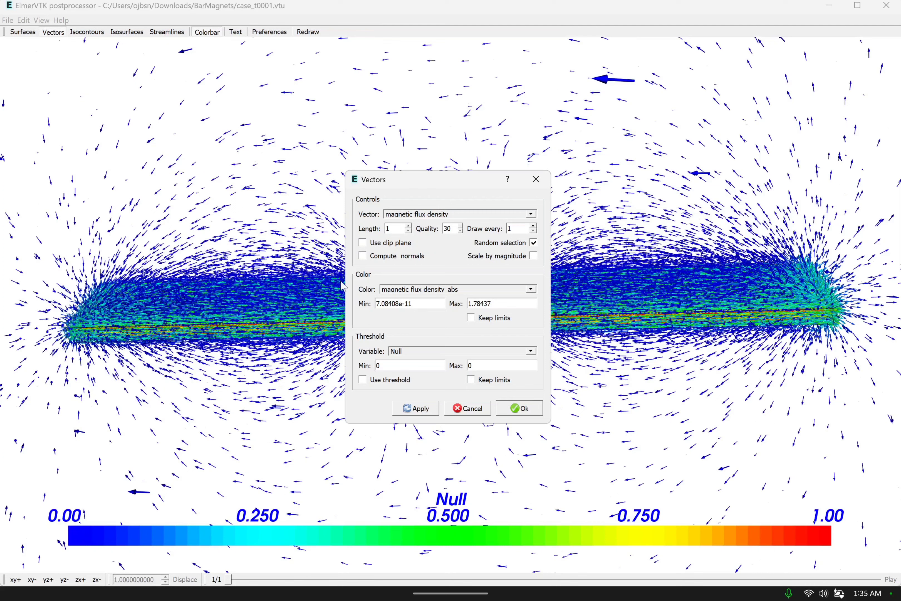
Set the colour bar to use the Vector colour map.
click(210, 33)
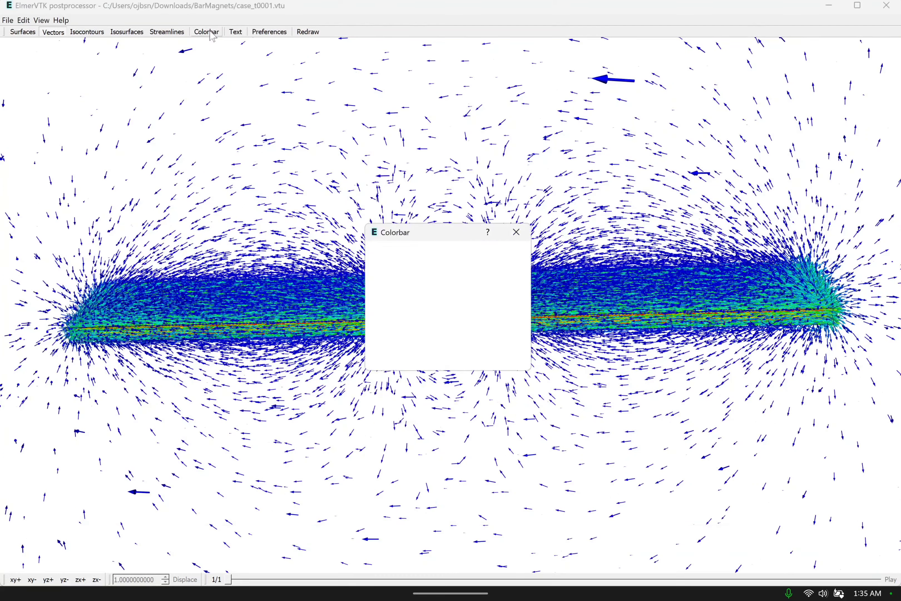
click(475, 268)
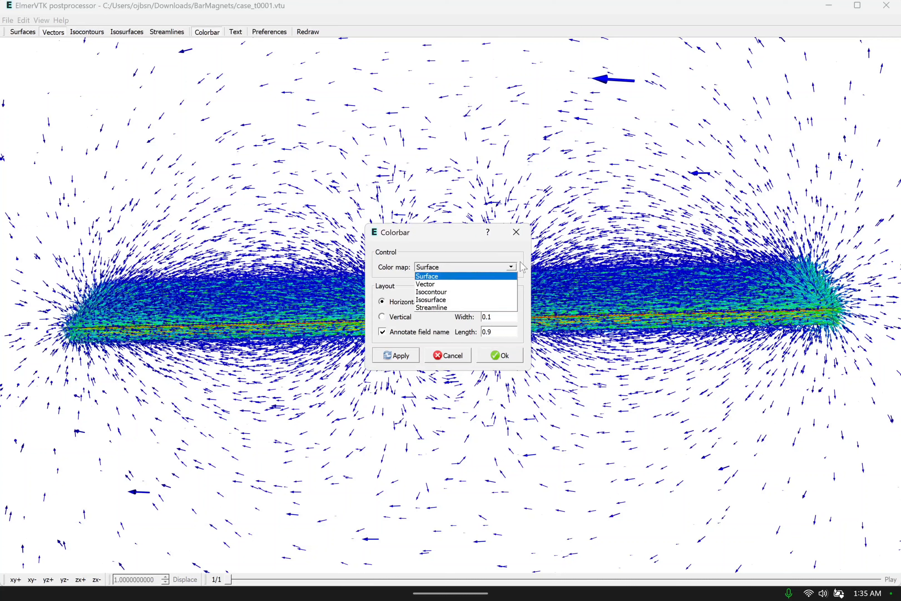
click(462, 284)
click(396, 361)
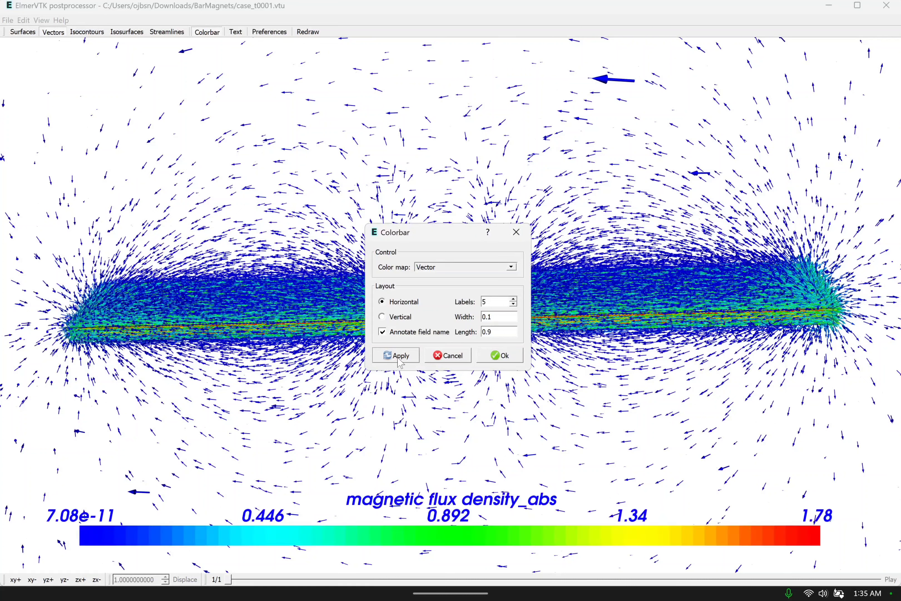
click(502, 356)
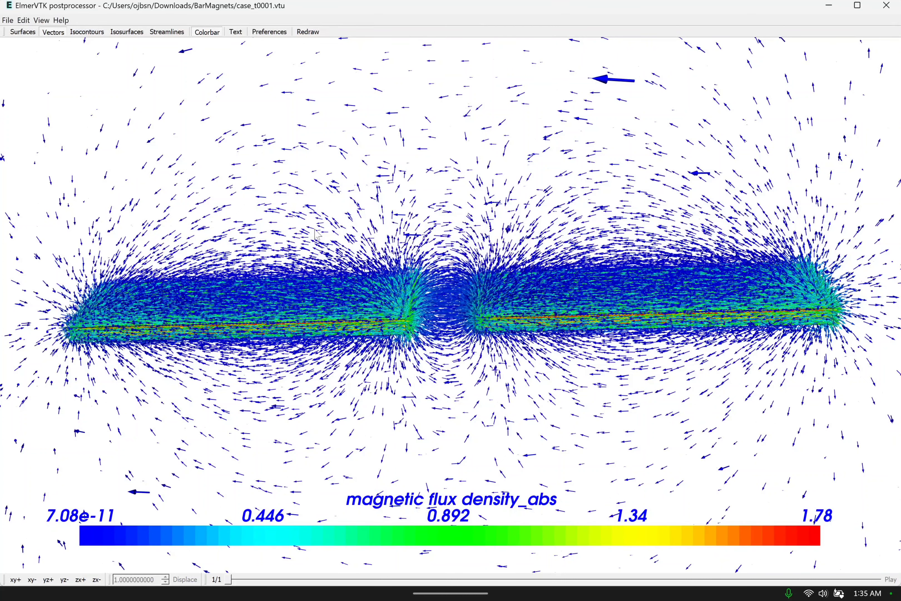
Save the nearly horizontal view of both full magnets as the PNG picture "Attracting Magnets 3" in the BarMagnets folder.
click(11, 21)
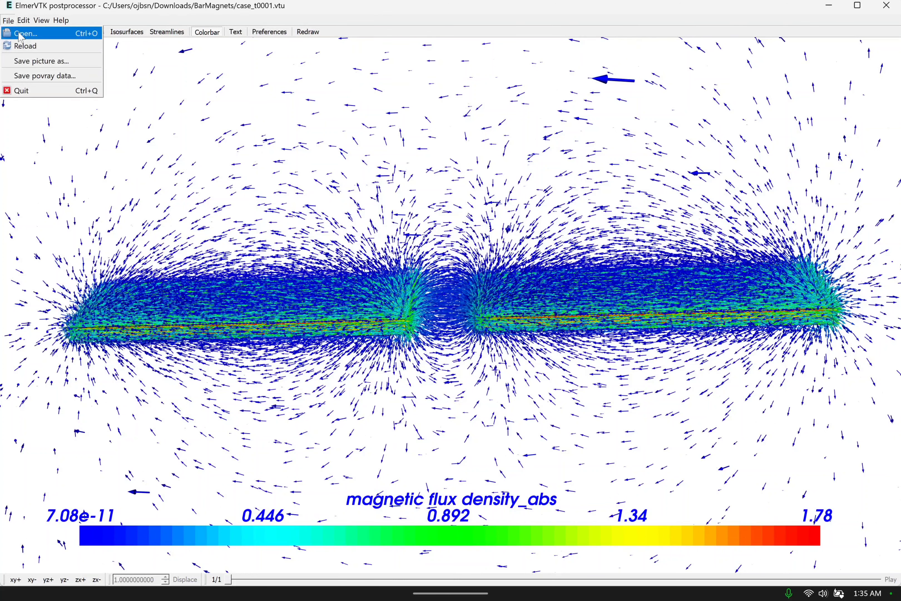
click(38, 61)
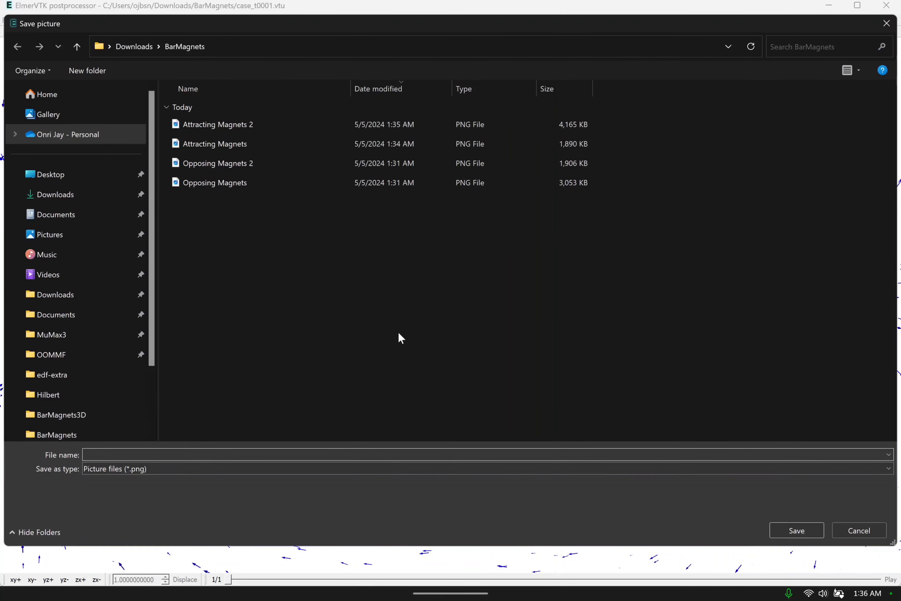
click(271, 125)
click(186, 454)
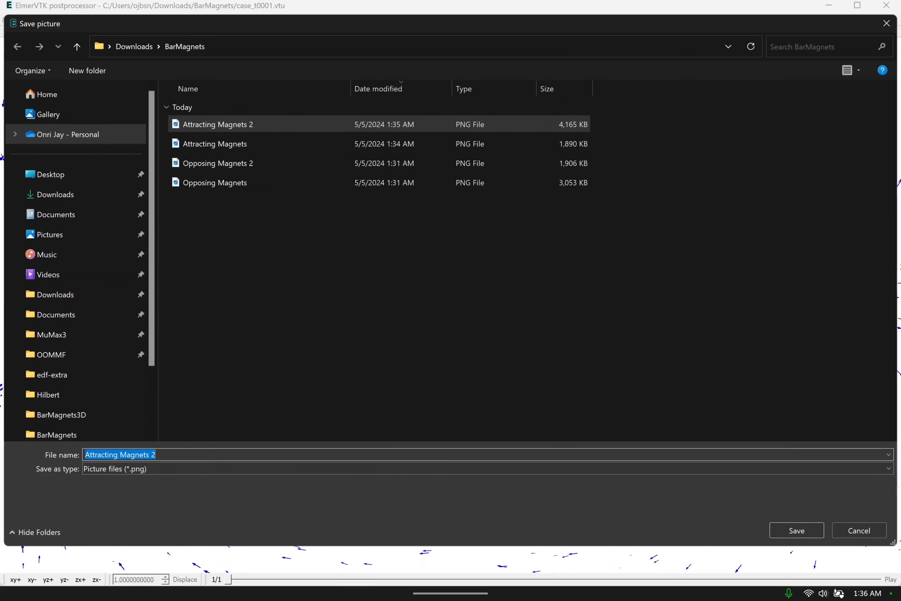
click(186, 454)
key(BackSpace)
text(3)
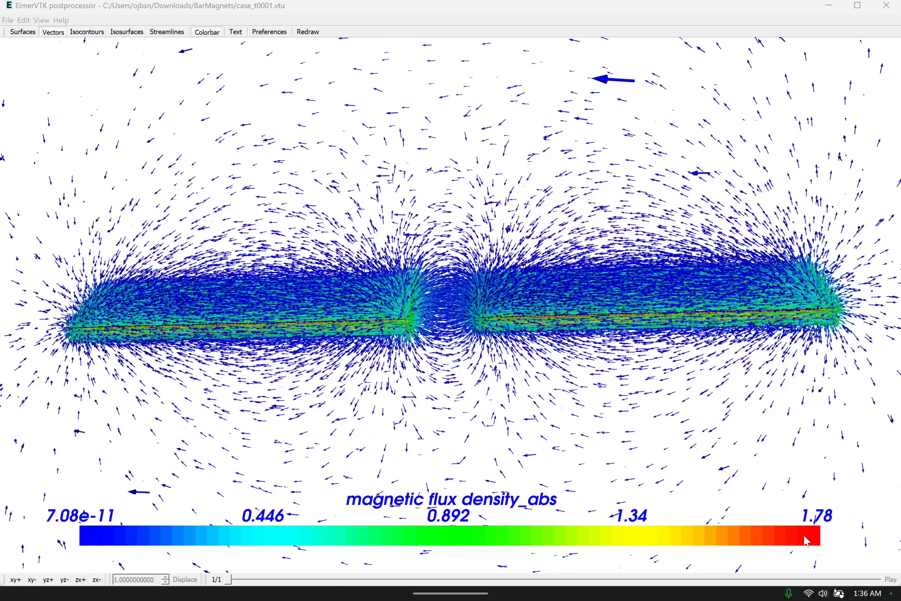
click(799, 532)
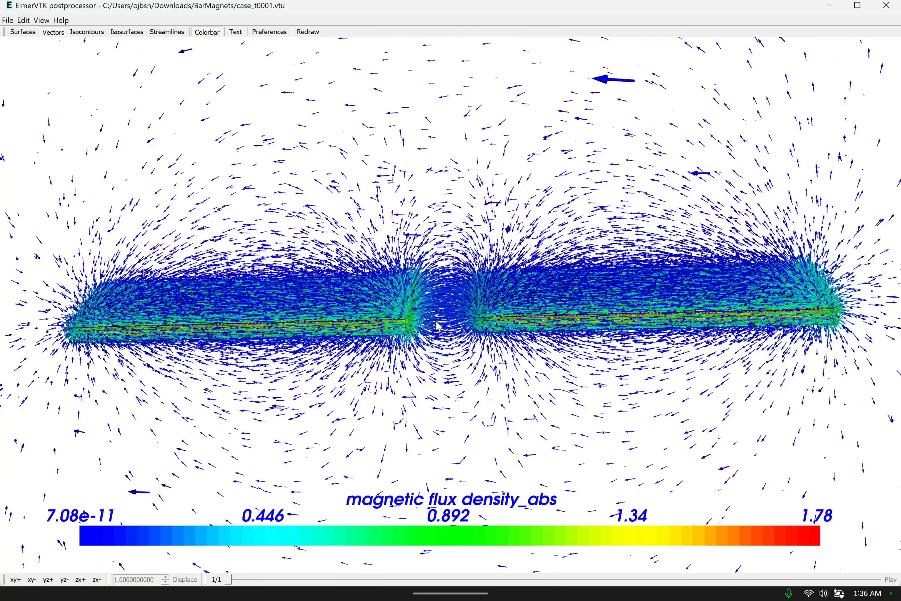
Save a slightly rotated close-up of the gap between the magnets as the PNG picture "Attracting Magnets 4" in the BarMagnets folder.
scroll(438, 312, up, 4)
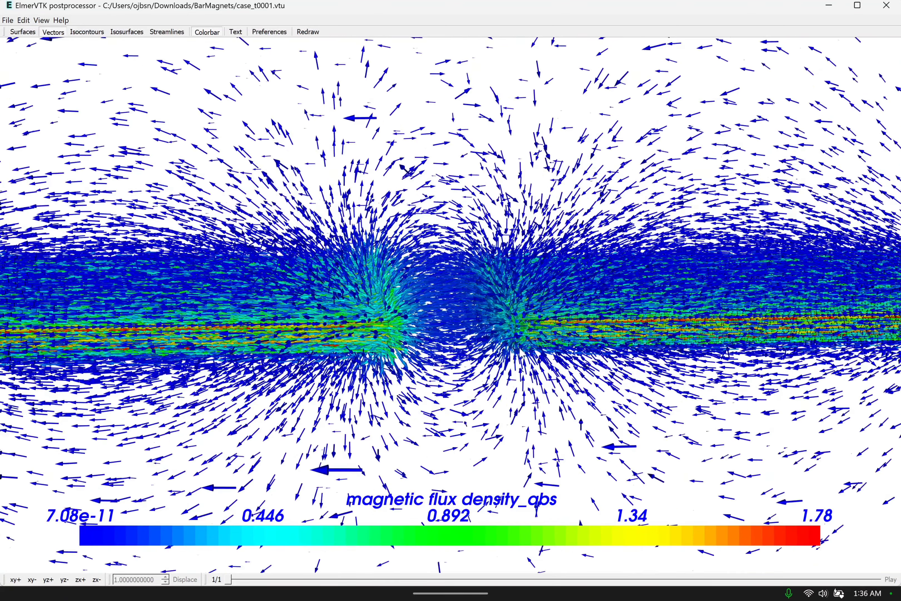
drag(507, 336, 523, 354)
scroll(454, 319, up, 3)
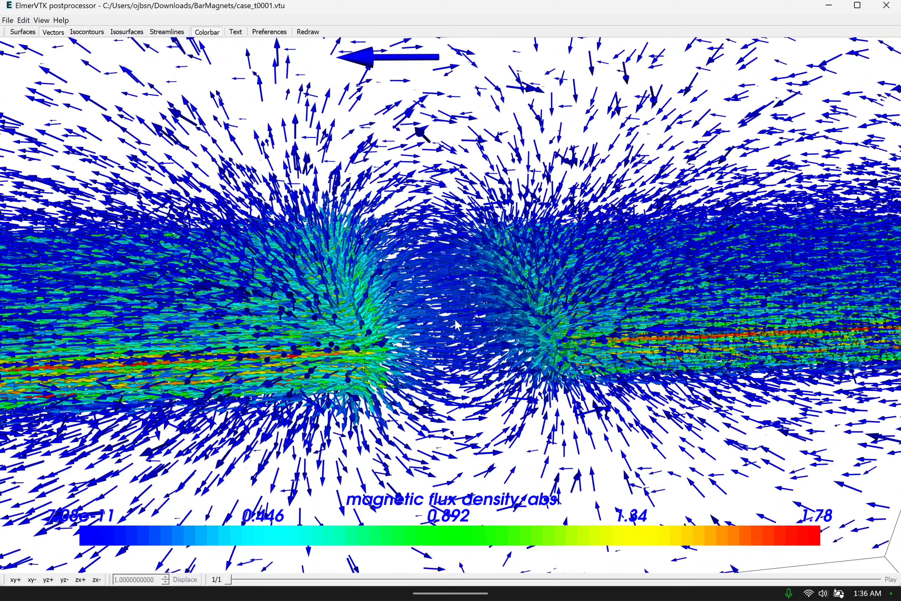
scroll(457, 325, down, 1)
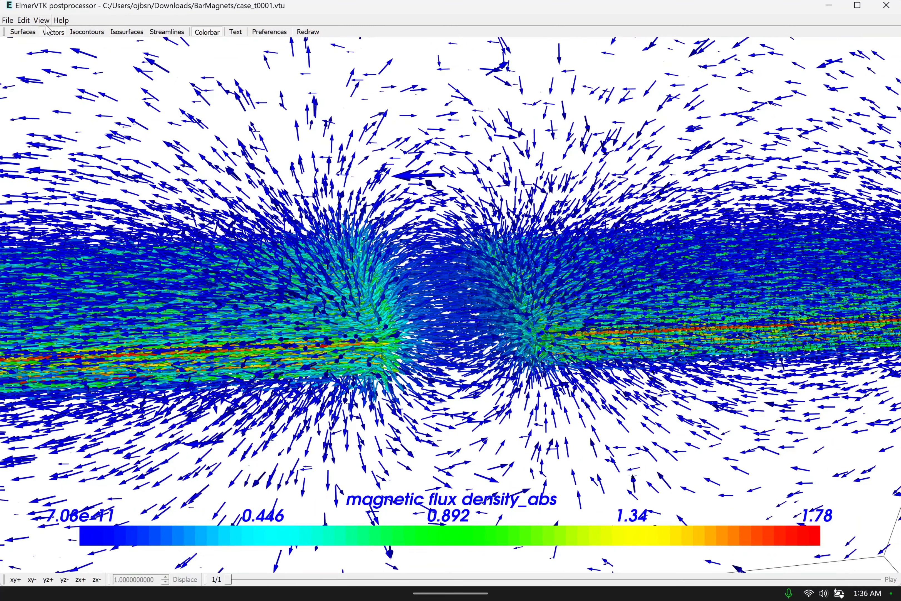
click(7, 20)
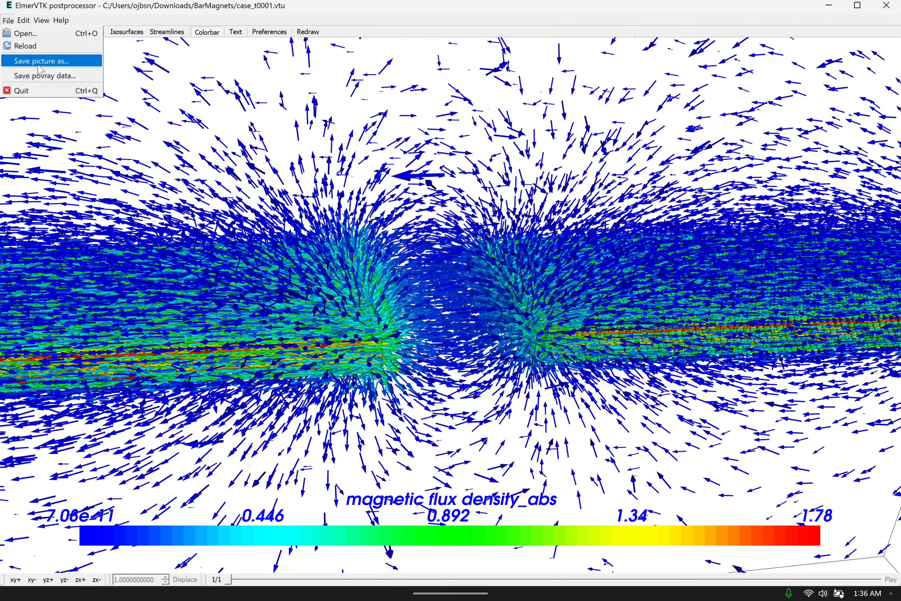
click(41, 60)
click(260, 124)
click(260, 447)
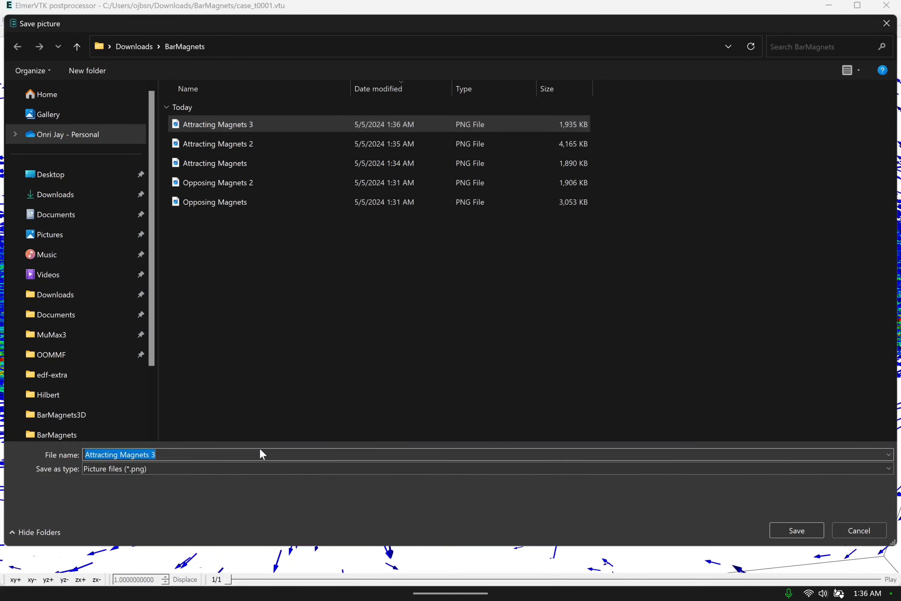
click(259, 448)
key(BackSpace)
text(4)
key(Return)
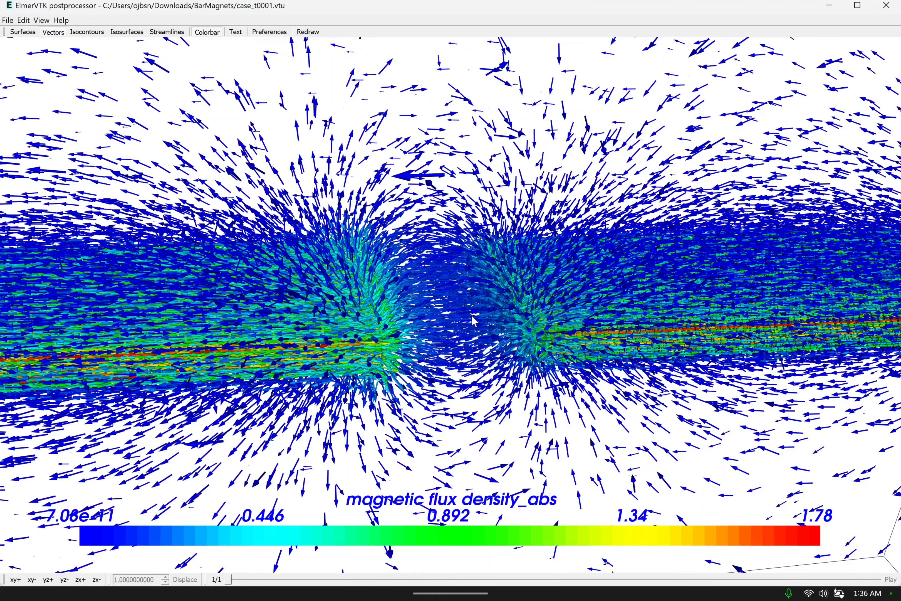
Save an obliquely tilted view of both full magnets and their surrounding field as the PNG picture "Attracting Magnets 5" in the BarMagnets folder.
scroll(472, 315, down, 2)
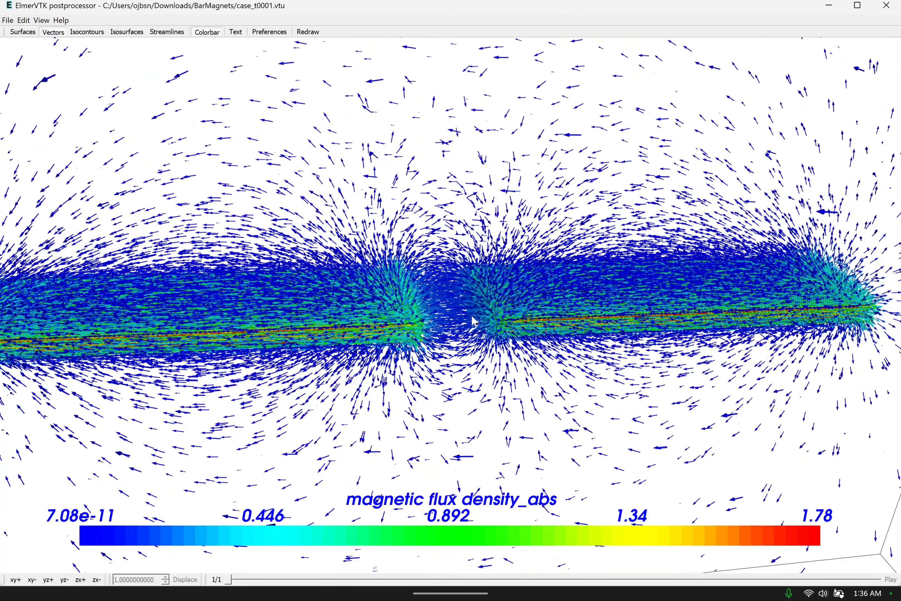
drag(472, 315, 503, 331)
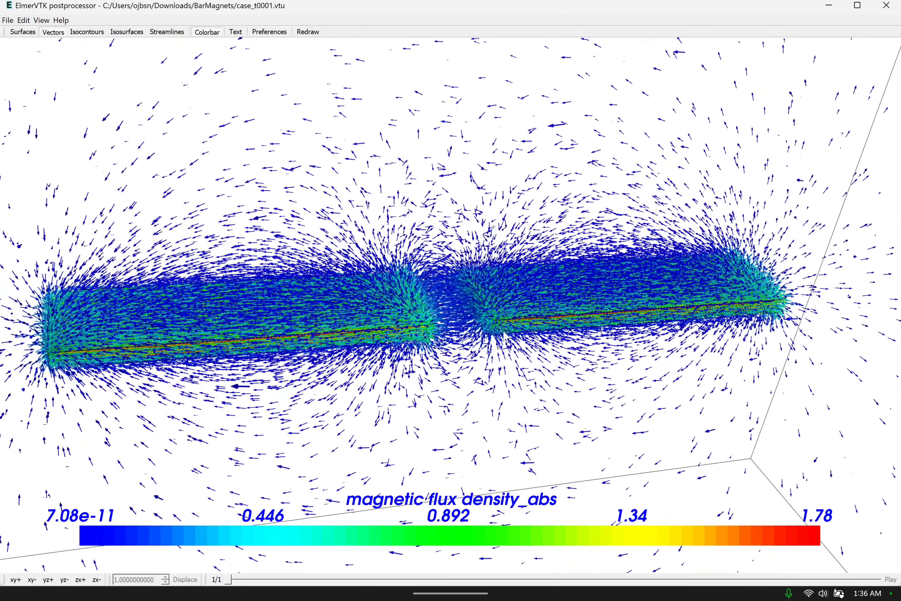
scroll(504, 334, down, 1)
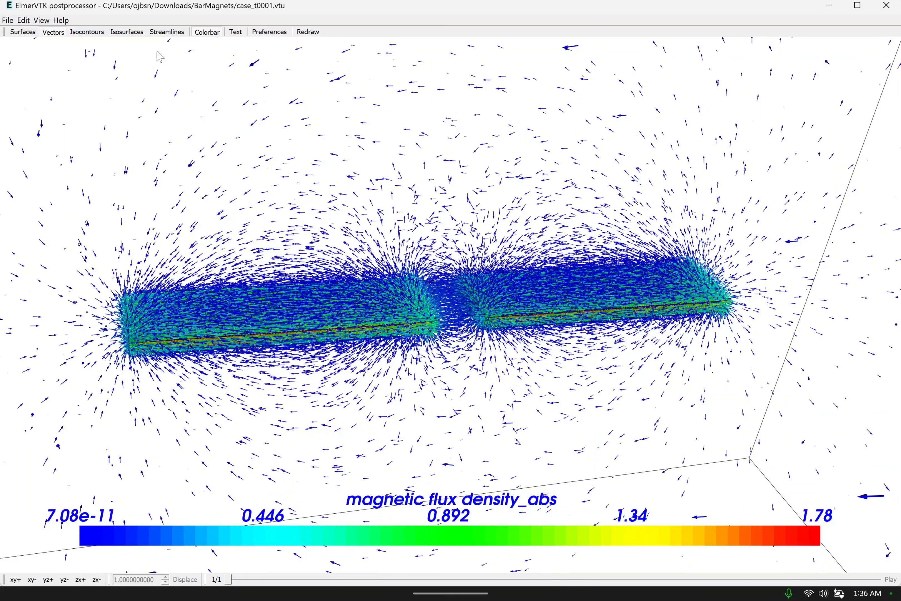
click(8, 20)
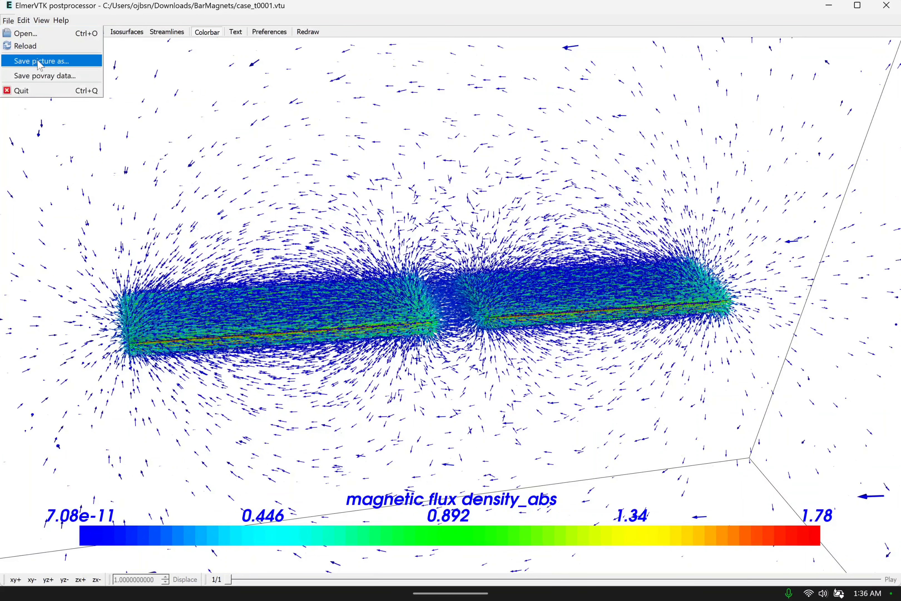
click(530, 247)
drag(577, 246, 488, 236)
scroll(481, 252, up, 1)
scroll(481, 252, down, 1)
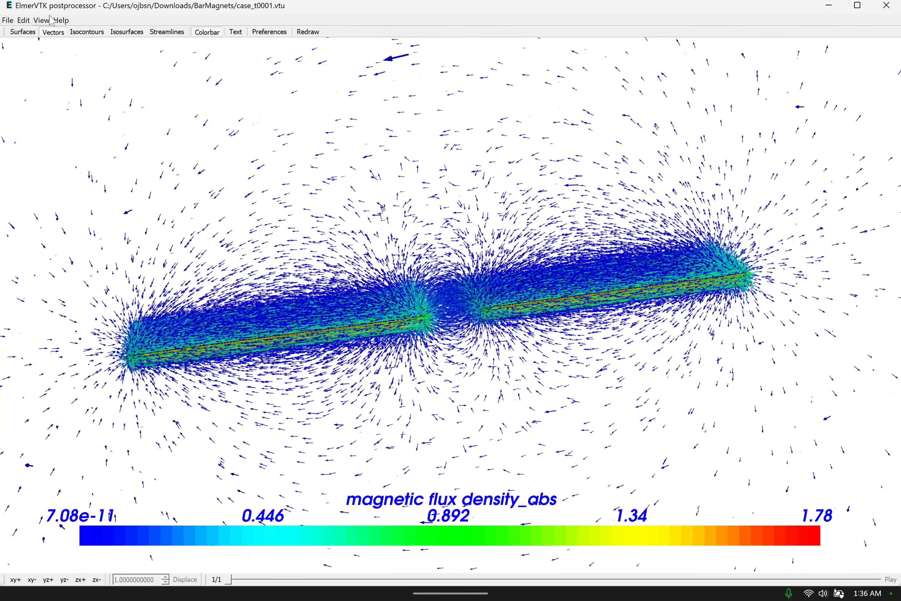
click(11, 21)
click(42, 61)
click(252, 125)
key(Tab)
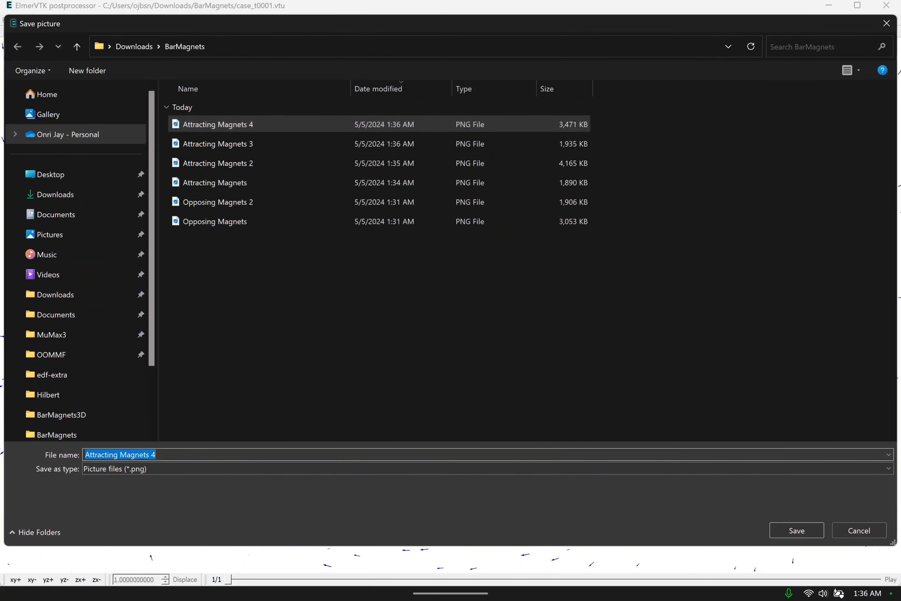
key(End)
key(BackSpace)
text(5)
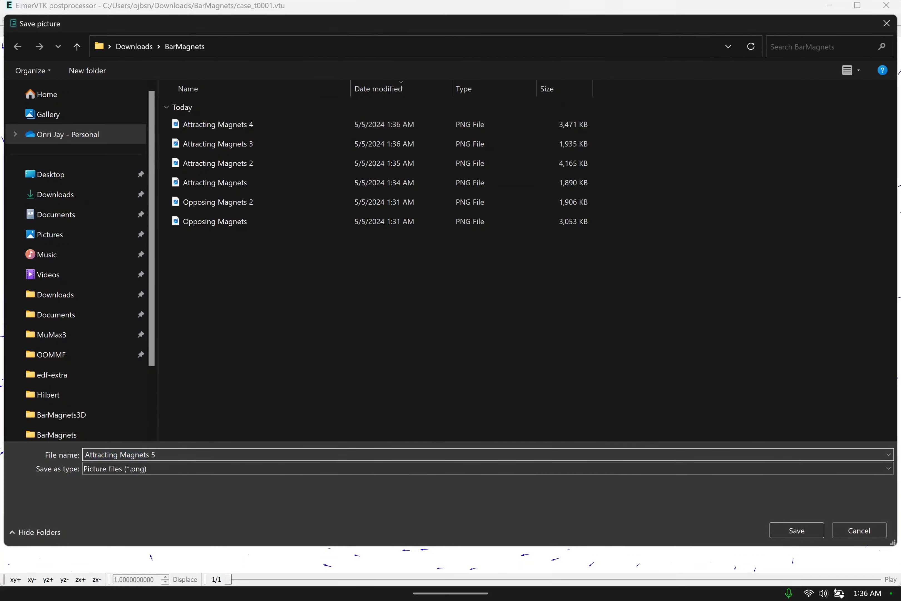
click(807, 537)
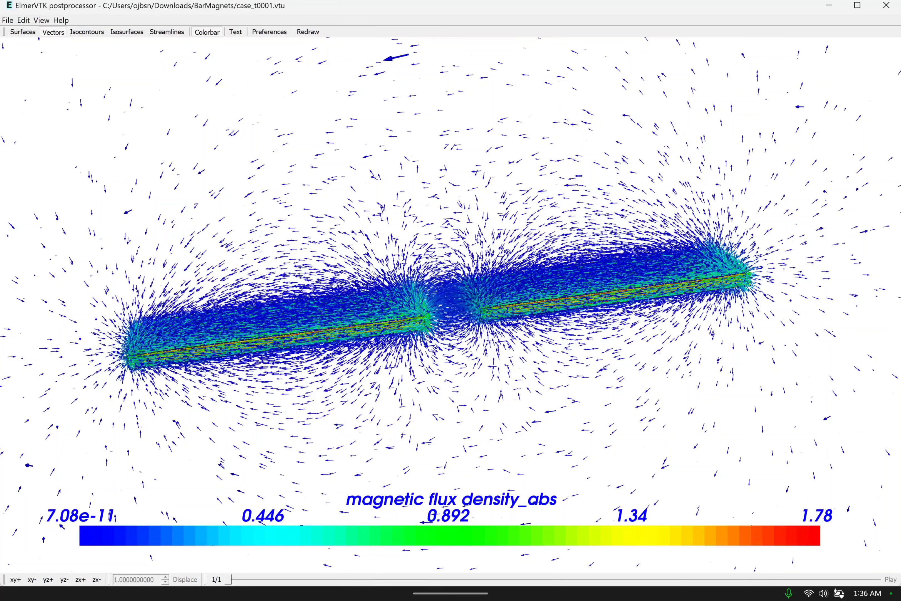